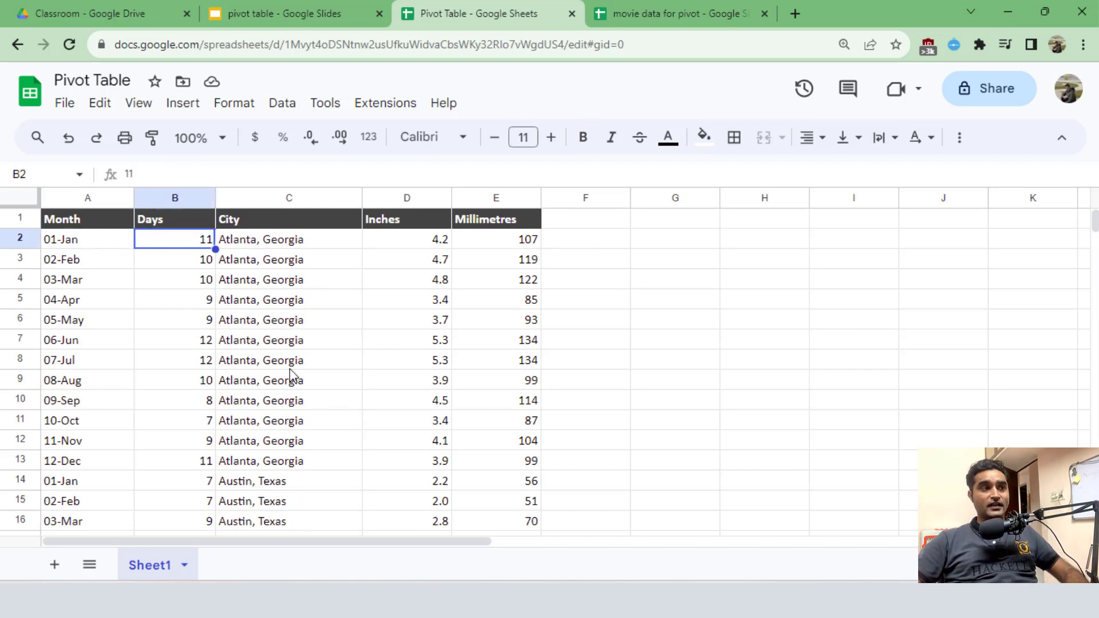
Review the Month, Days, City, Inches and Millimetres columns of the rainfall data in Sheet1.
key(Left)
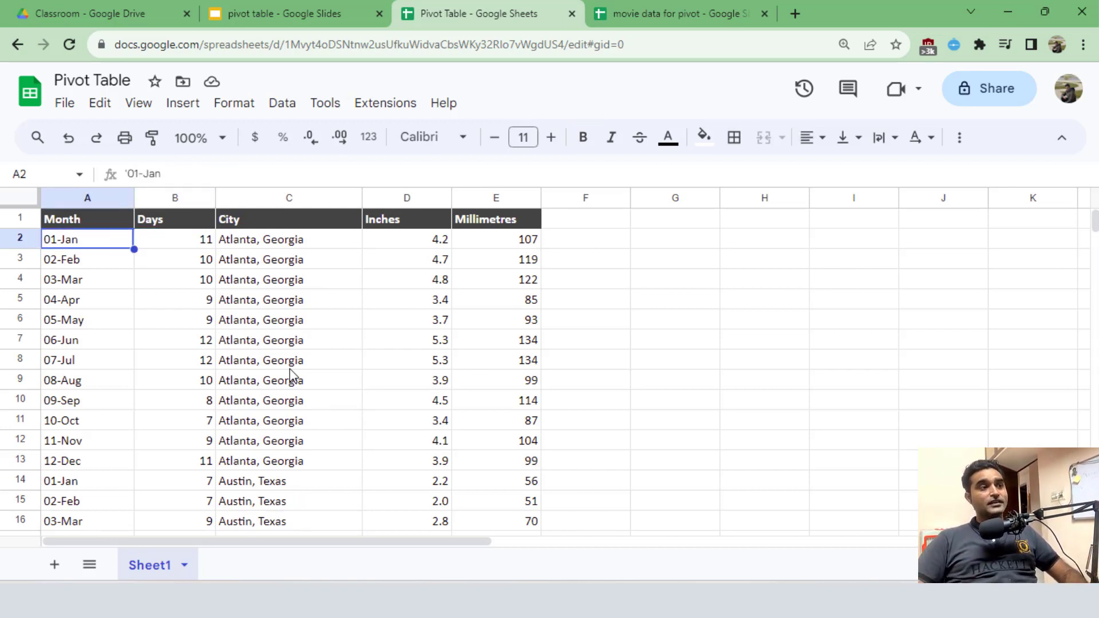
key(Right)
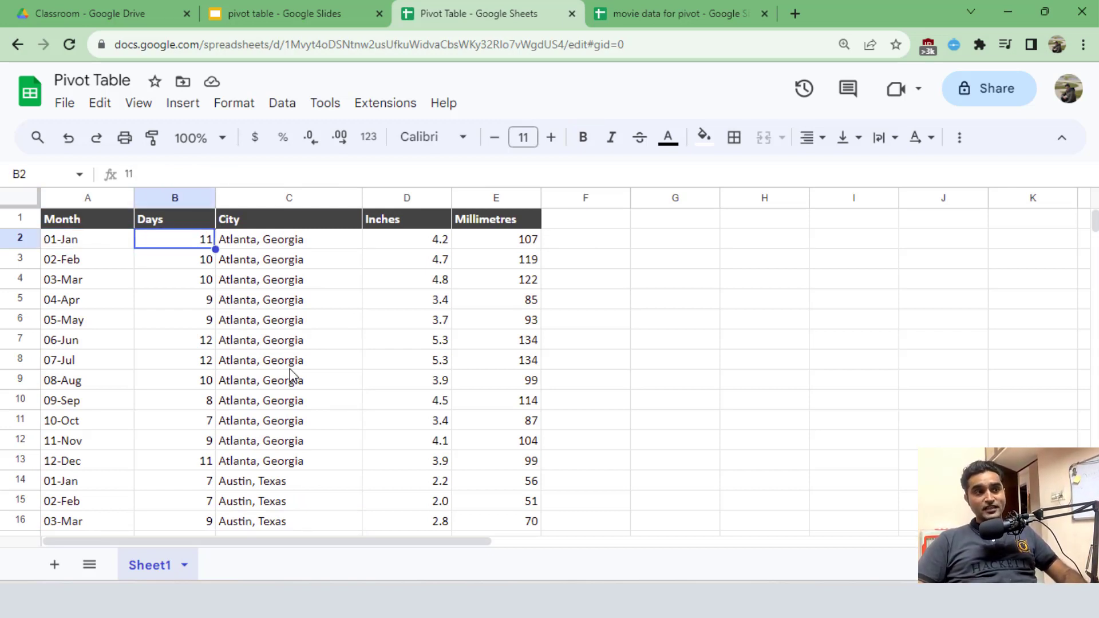
key(Right)
key(Right)
key(Right)
key(Left)
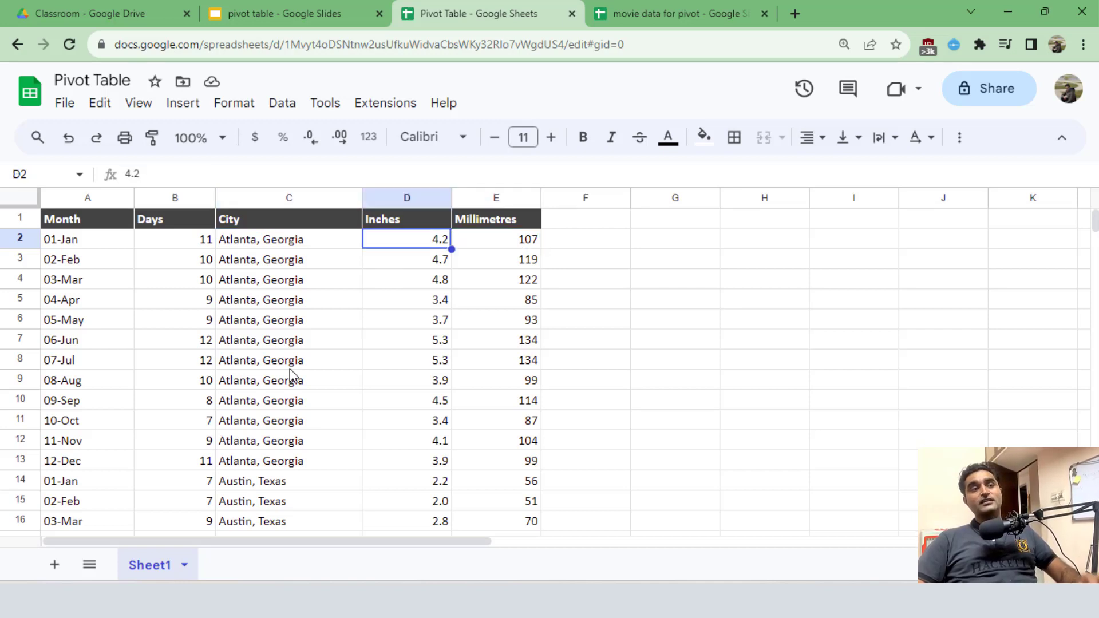
key(Right)
key(Down)
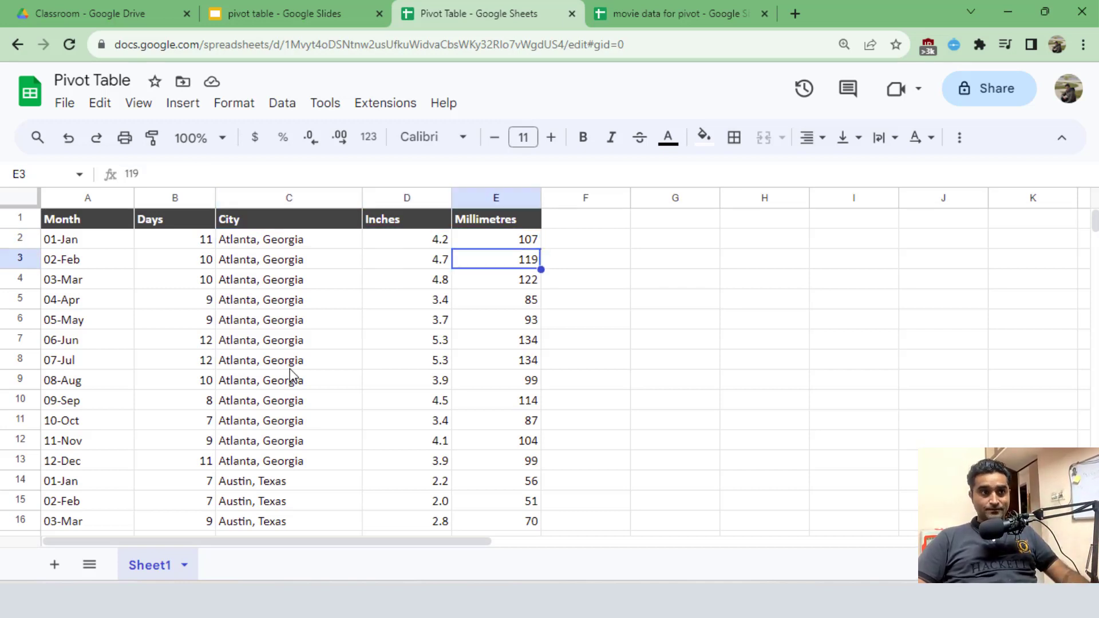
key(Up)
key(Left)
key(Left)
key(Left)
key(Left)
key(Right)
key(Right)
key(Right)
key(Right)
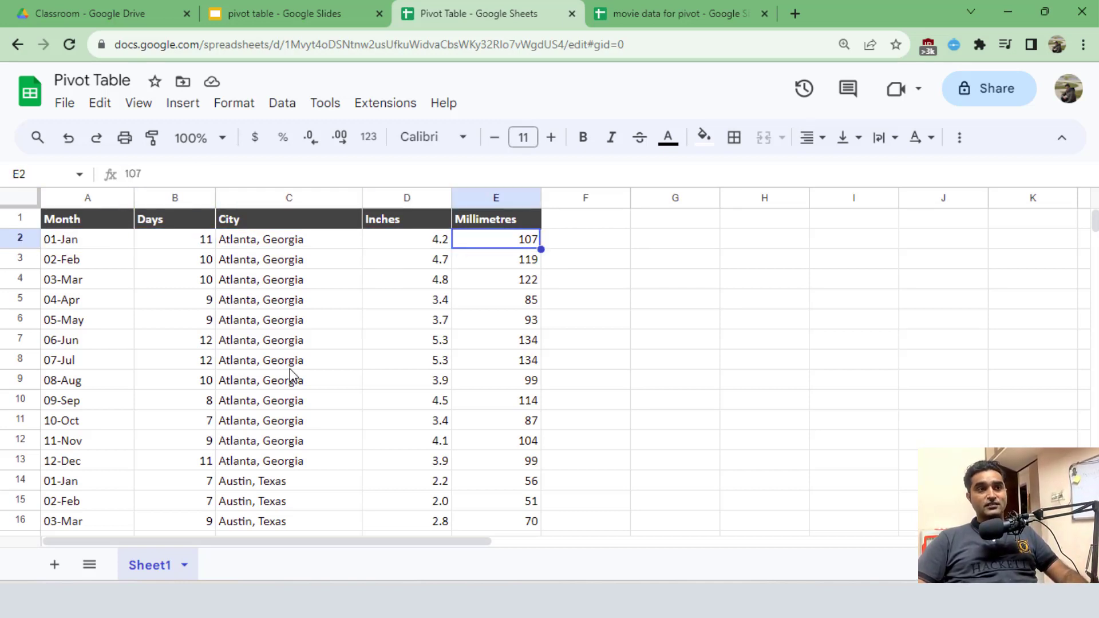
key(Left)
key(Left)
key(Left)
key(Left)
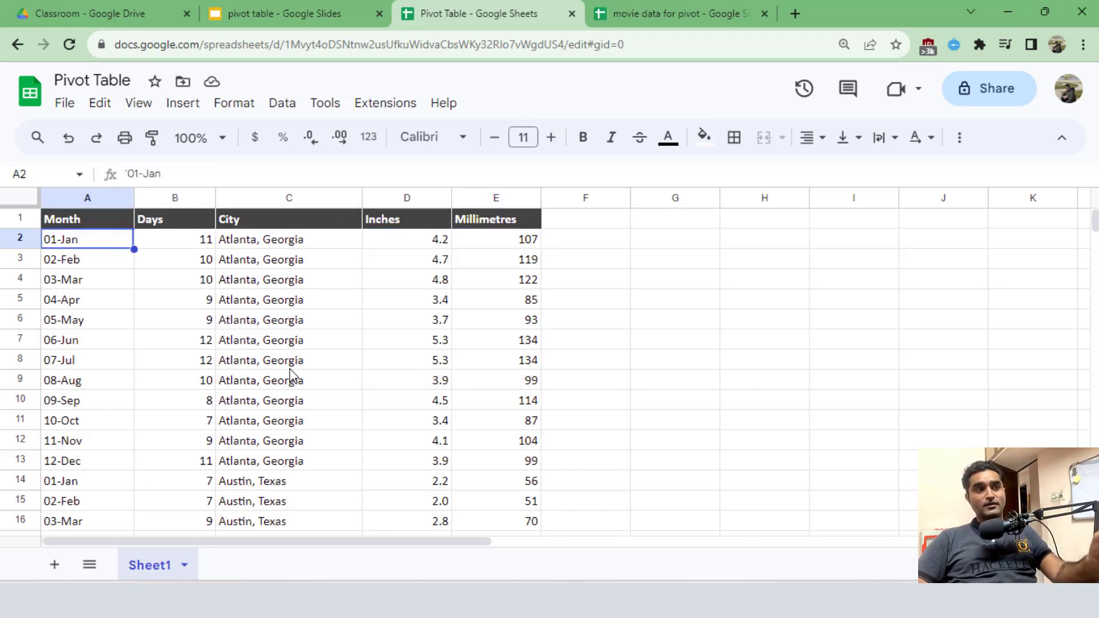
key(Right)
key(Right)
key(Right)
key(Right)
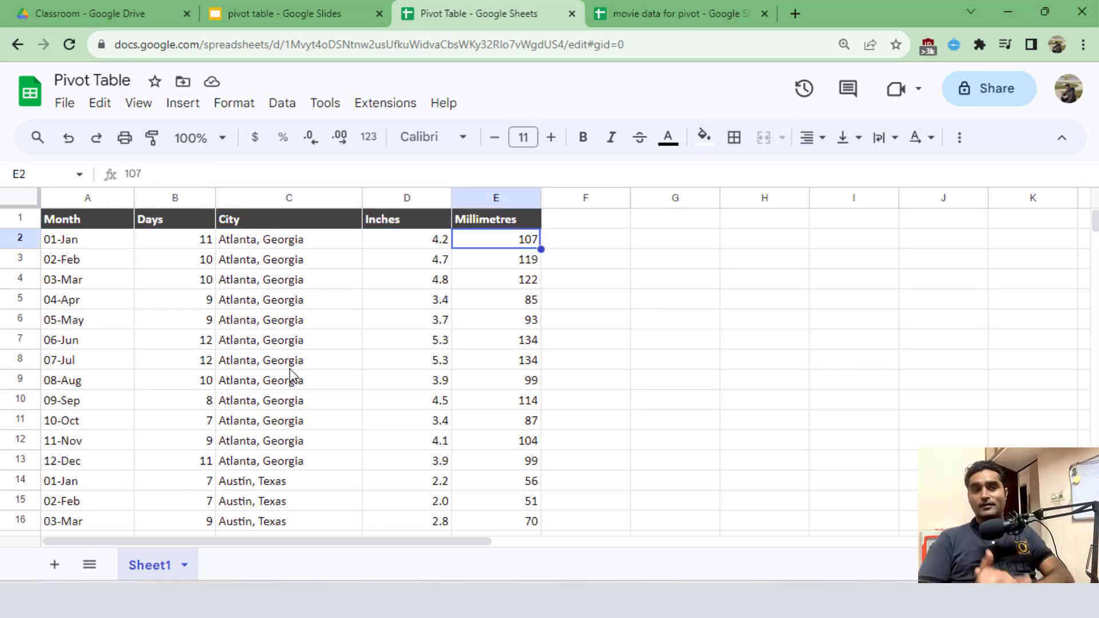
key(Left)
key(Right)
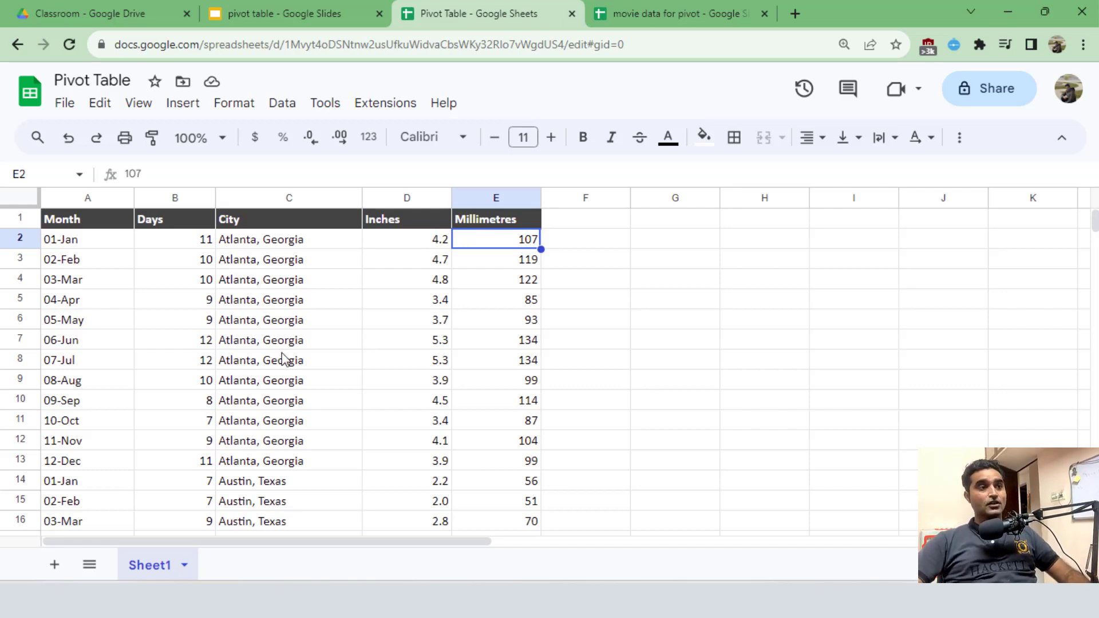
click(282, 361)
scroll(282, 361, down, 5)
scroll(282, 361, up, 5)
Switch to the movie data for pivot spreadsheet and examine each column in Sheet1, from Title through Budget.
click(658, 14)
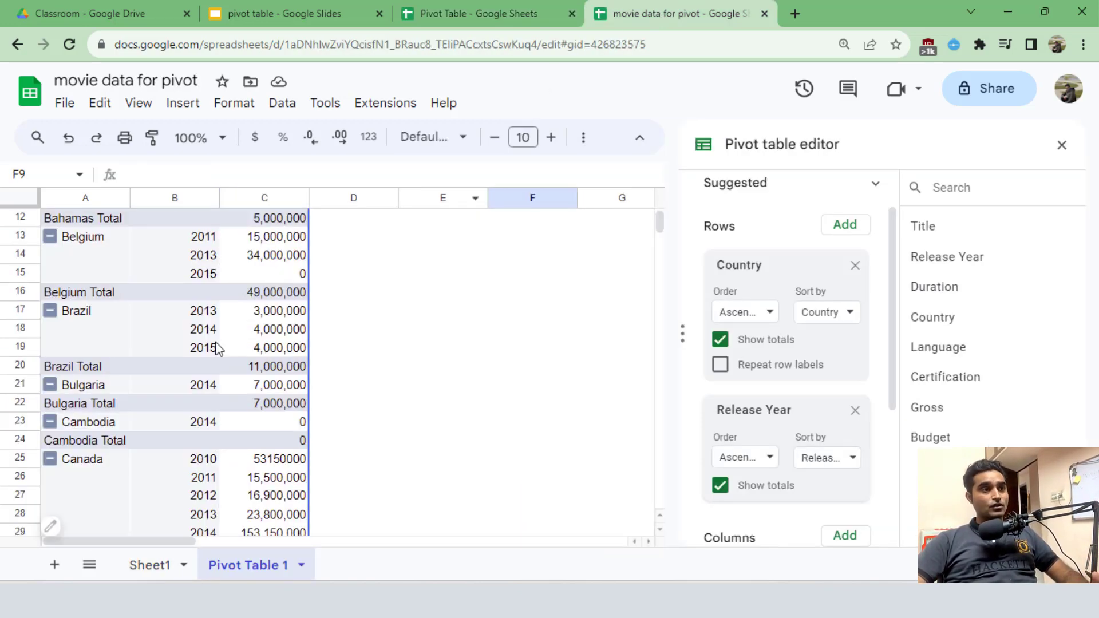
click(148, 566)
click(238, 305)
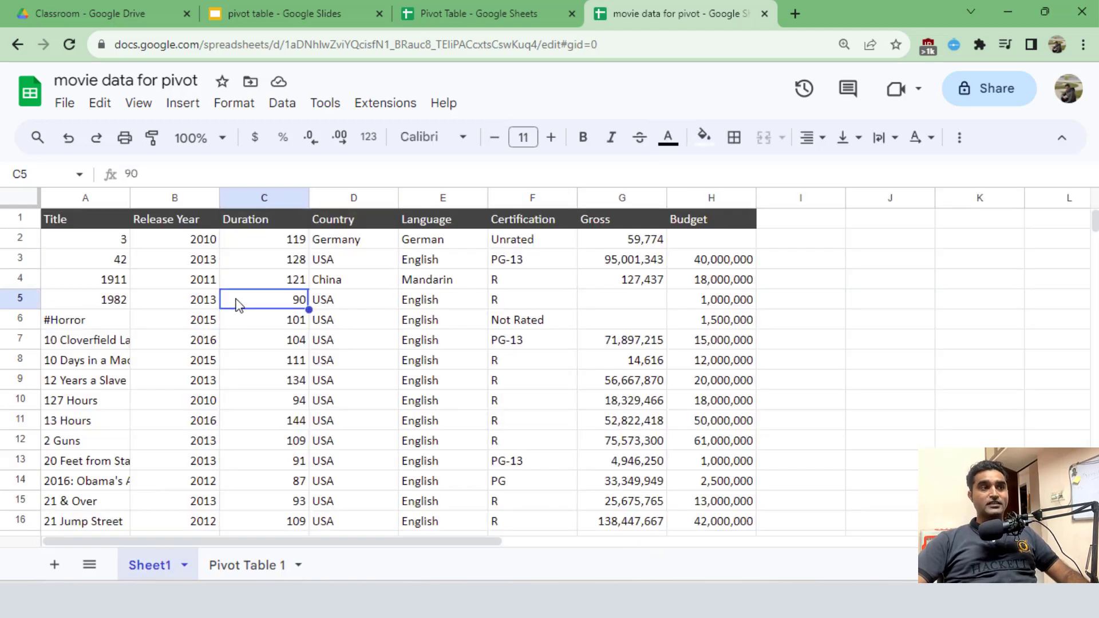
scroll(239, 305, down, 4)
scroll(239, 304, up, 4)
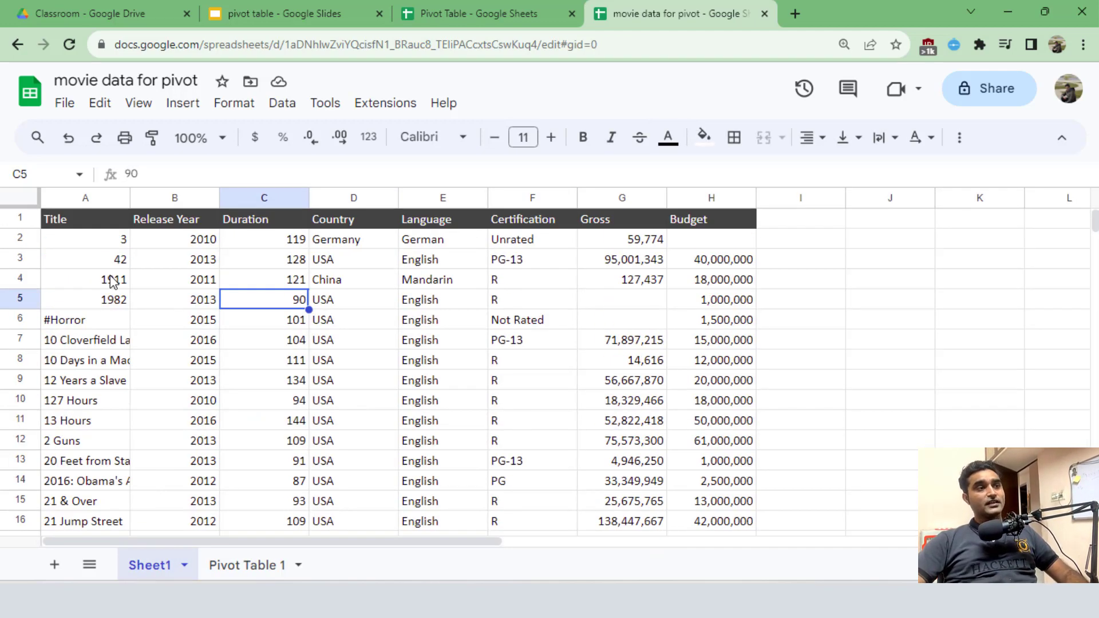
click(109, 281)
click(183, 306)
click(268, 283)
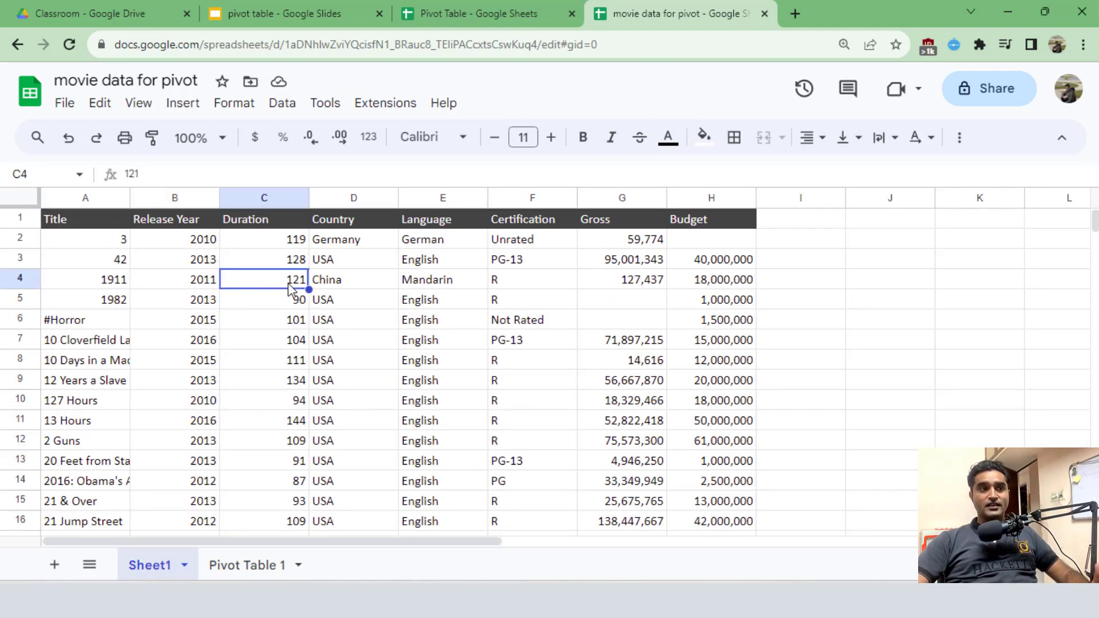
click(353, 280)
click(451, 286)
click(529, 301)
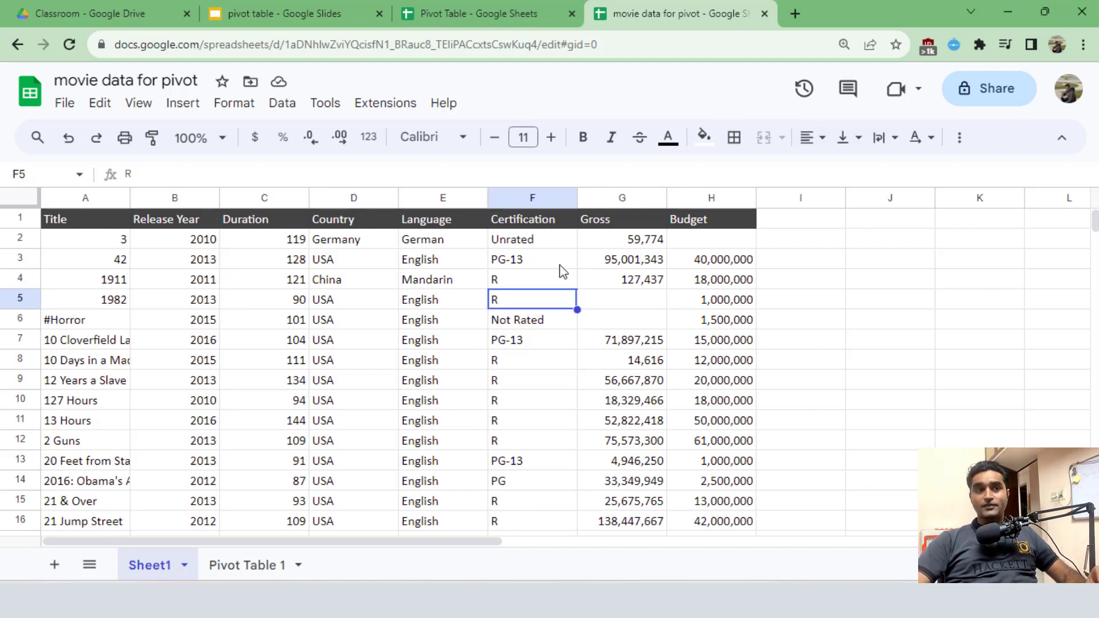
click(622, 325)
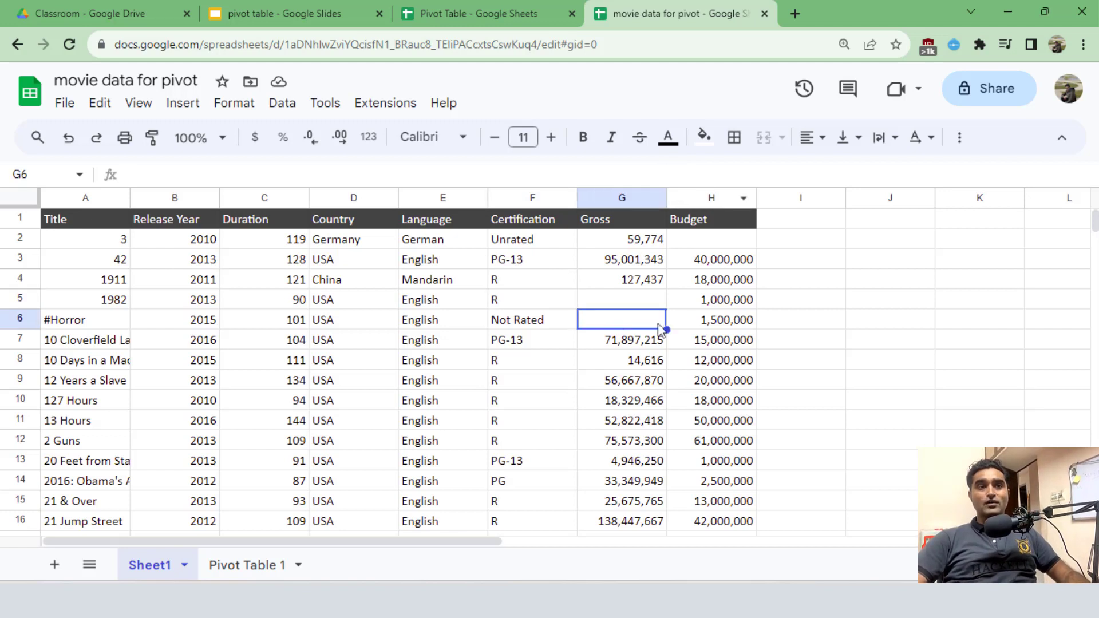
click(701, 314)
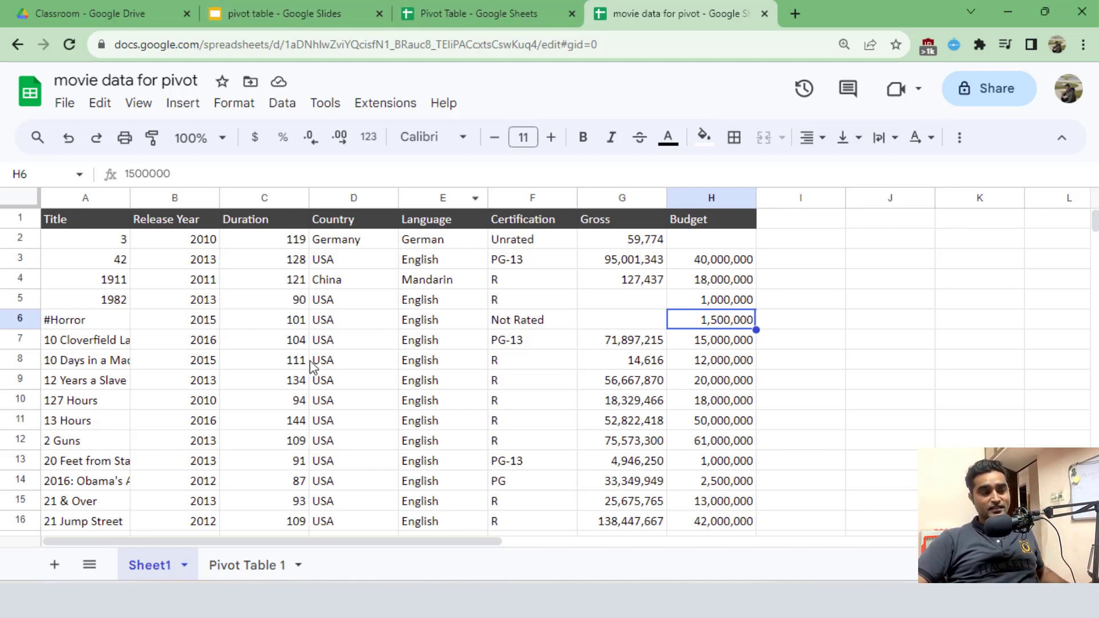
Return to the Pivot Table spreadsheet and create a pivot table from Sheet1!A1:E613 in a new sheet.
click(483, 13)
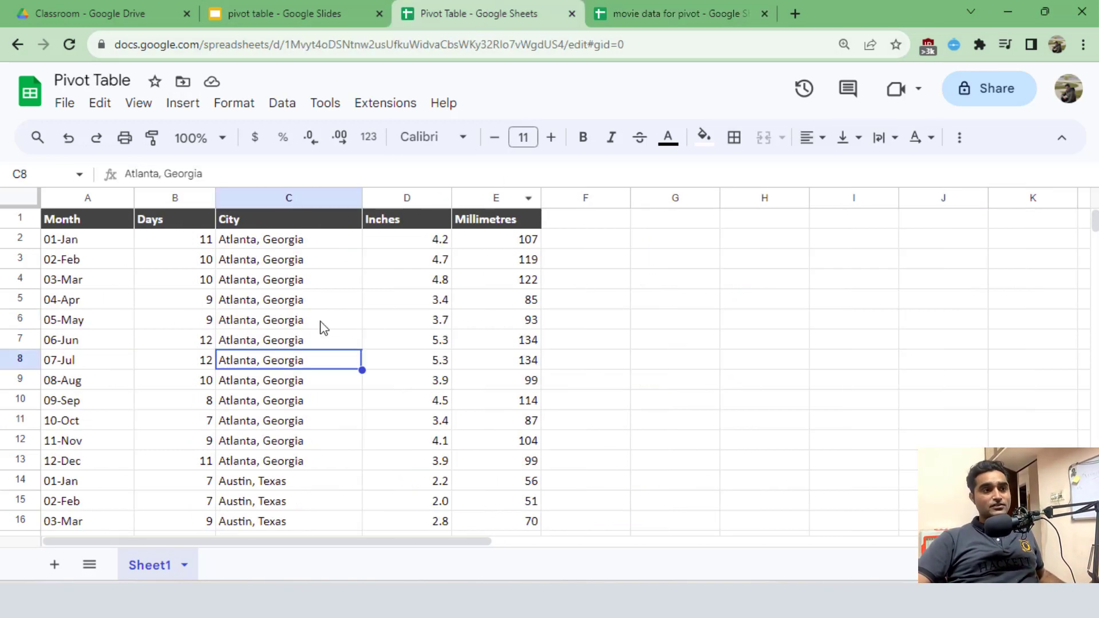
click(278, 406)
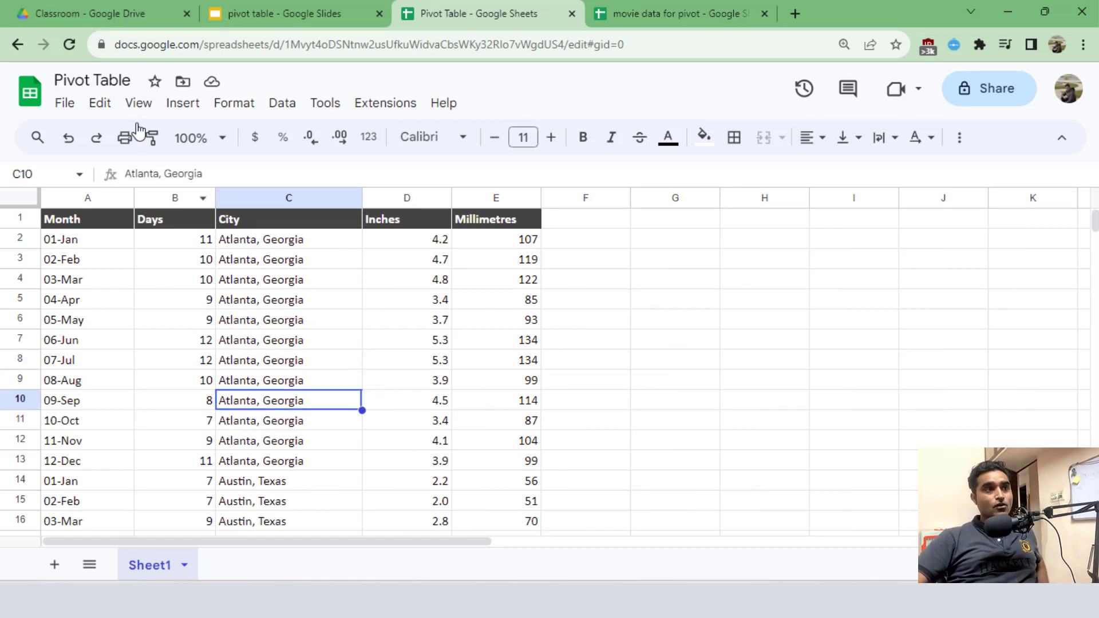
click(180, 104)
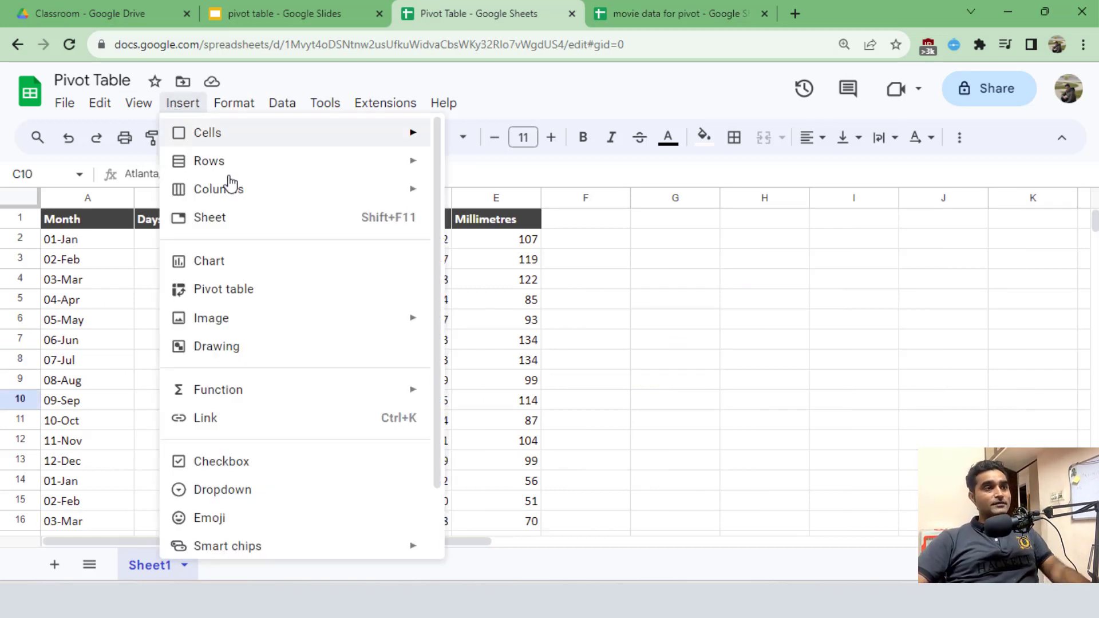
click(235, 291)
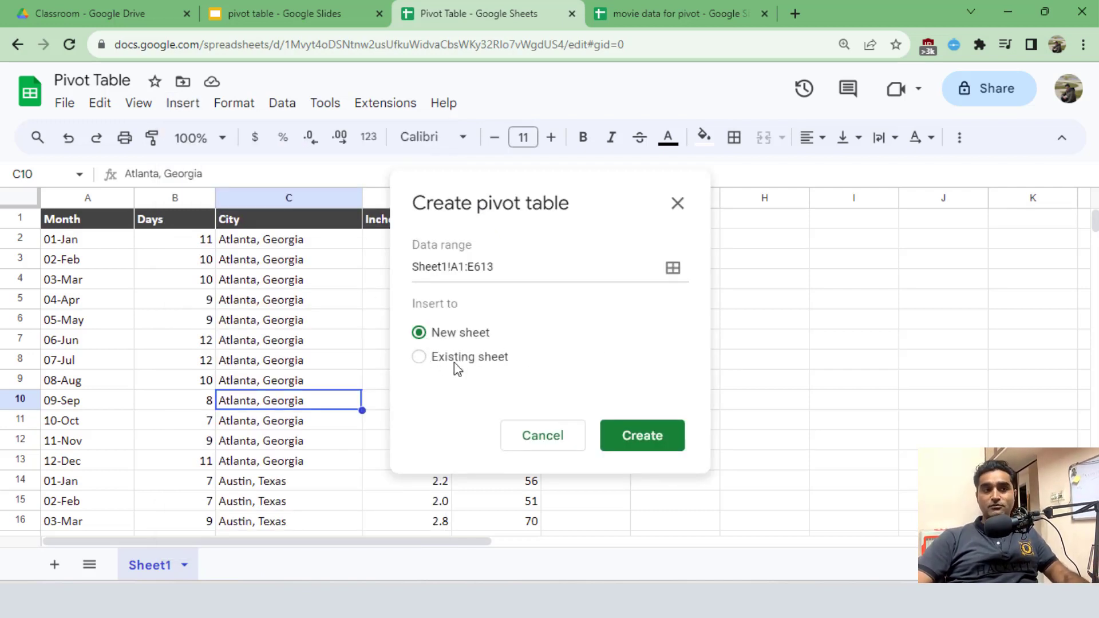
click(639, 434)
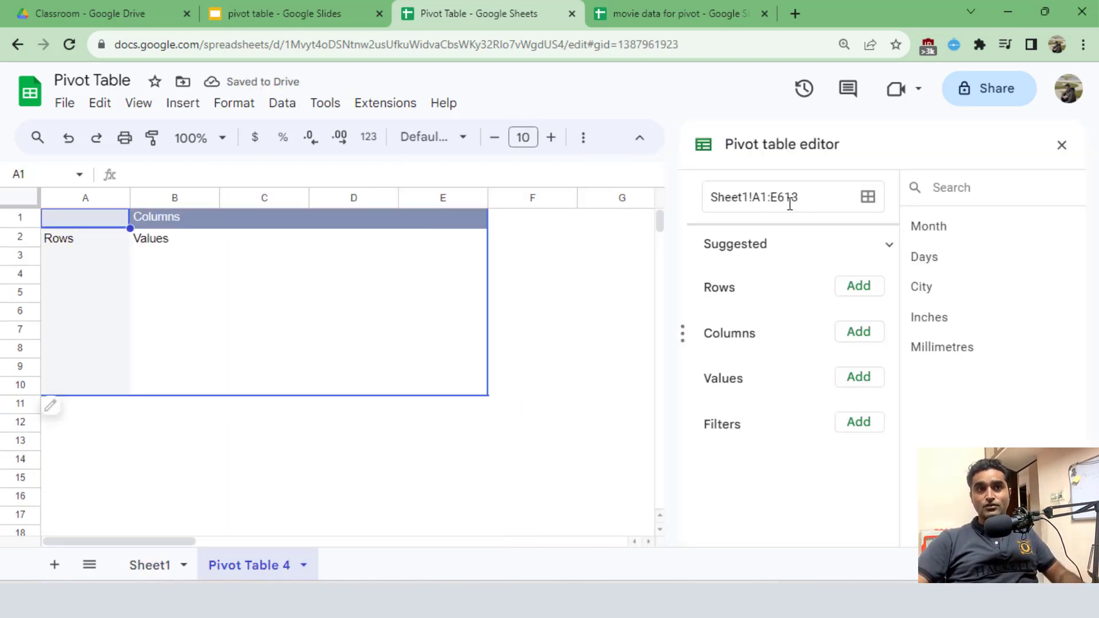
Select the data range A1:E613 in Sheet1 and insert another pivot table from it in a new sheet.
click(149, 566)
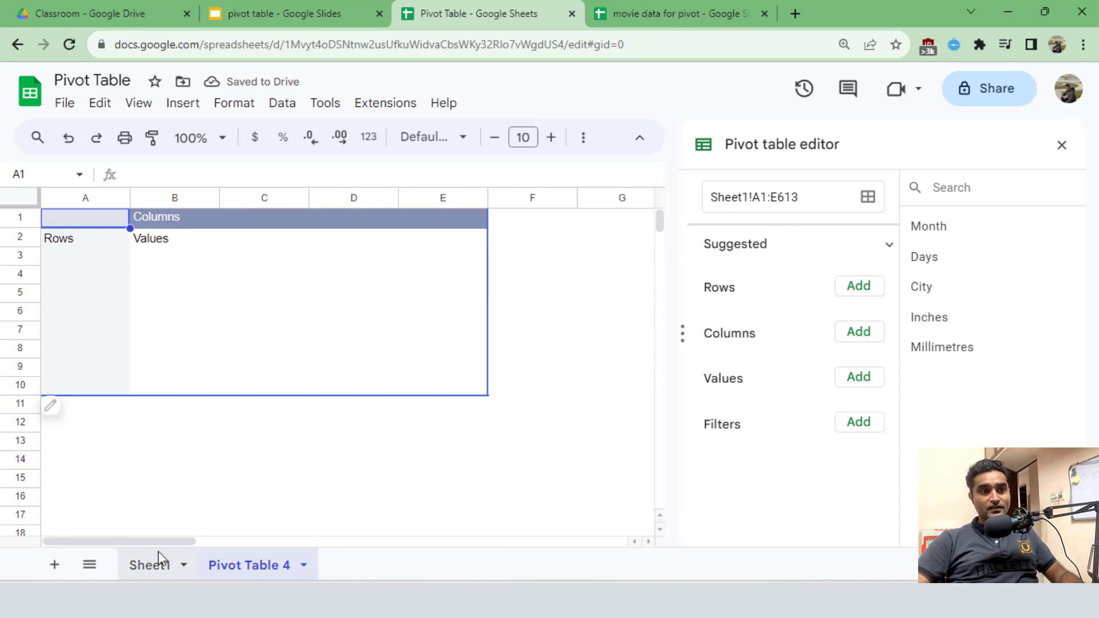
click(102, 285)
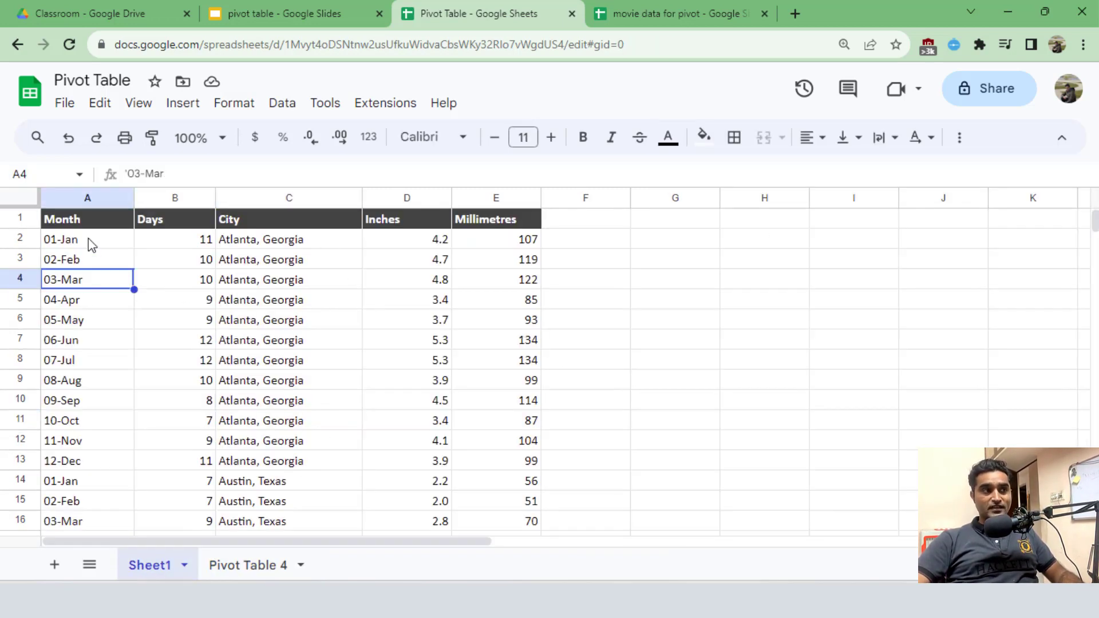
click(93, 224)
key(shift+Right)
key(shift+Right)
key(shift+Right)
key(shift+Right)
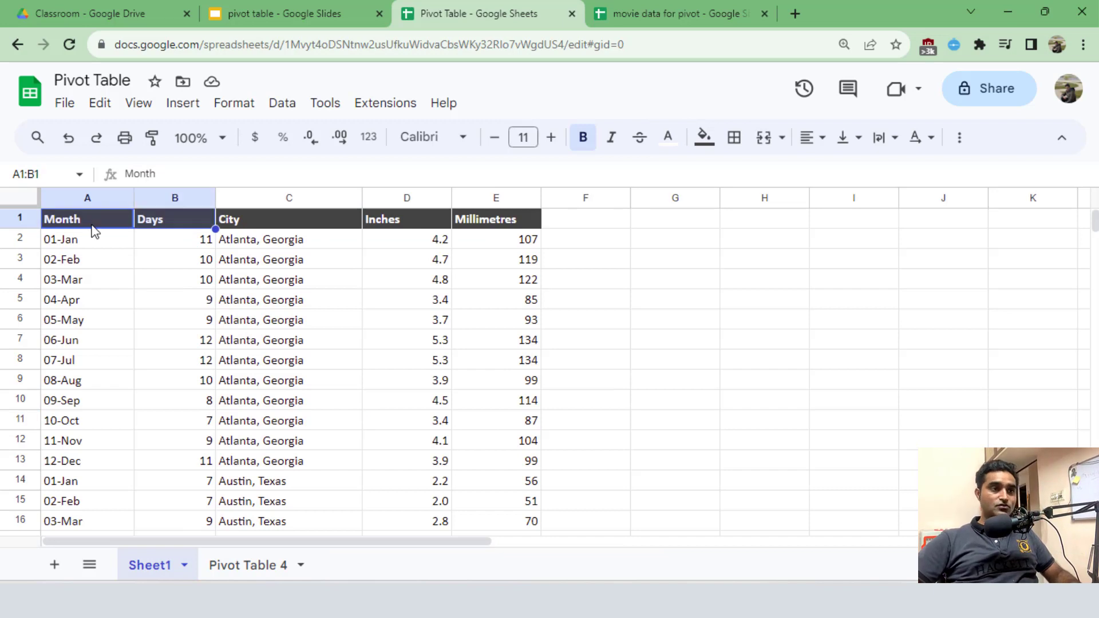
key(ctrl+shift+Down)
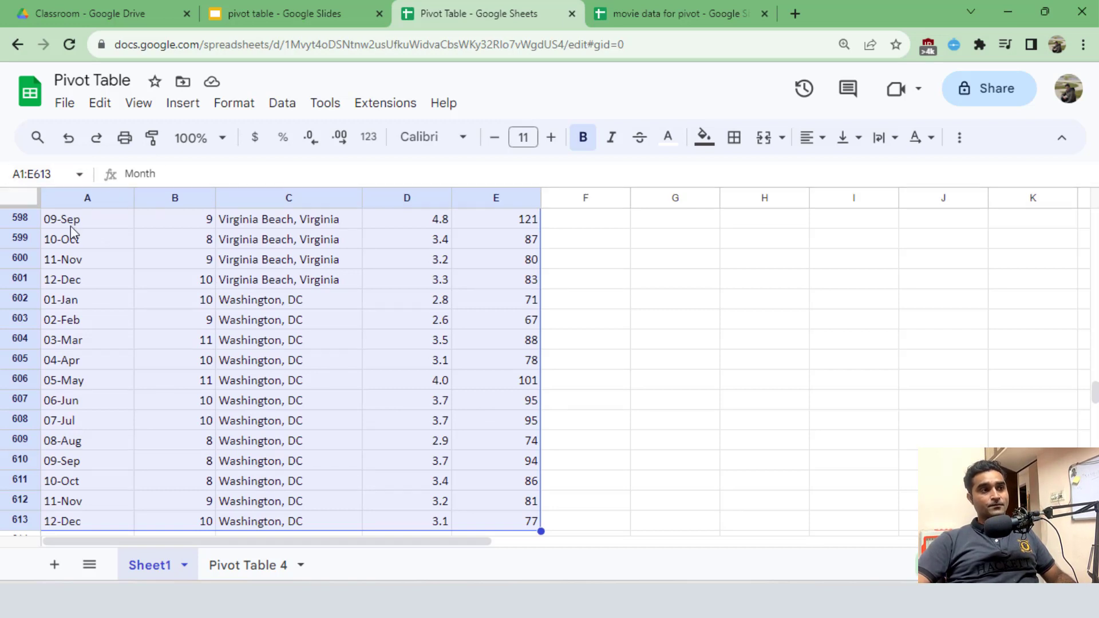
click(183, 104)
click(217, 292)
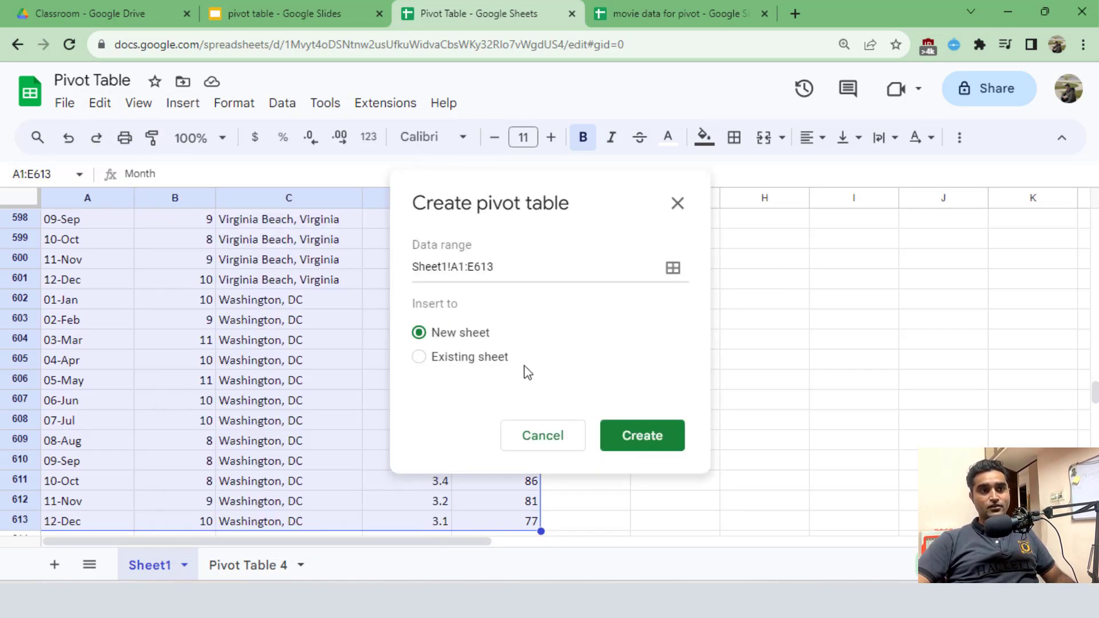
click(633, 439)
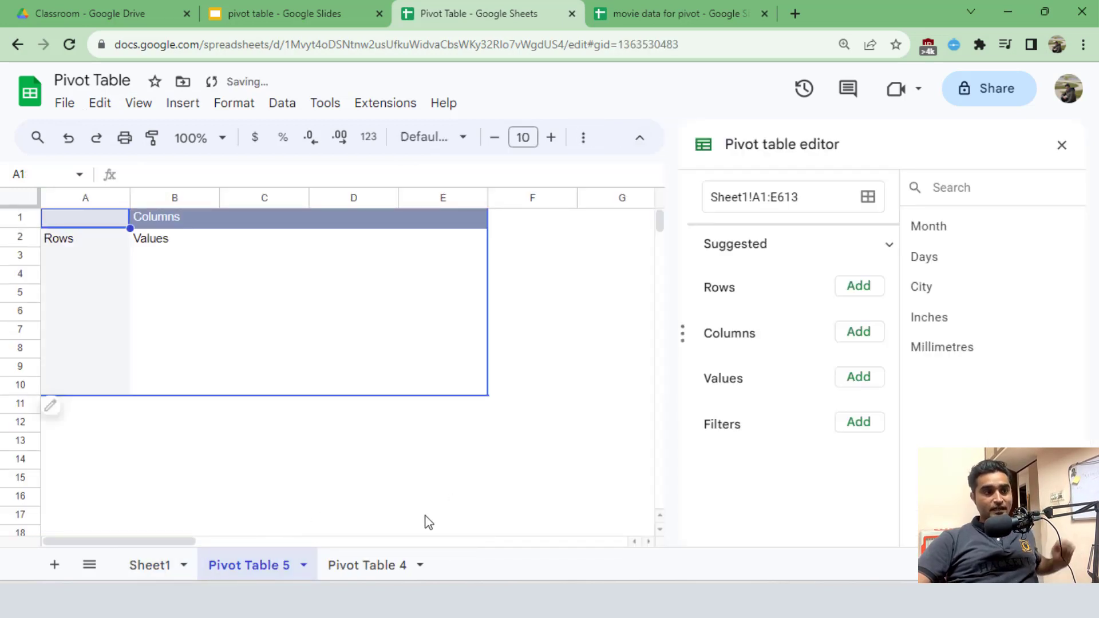
Look at the empty layout on the Pivot Table 4 sheet and the Learning Points slide in the pivot table presentation.
click(371, 566)
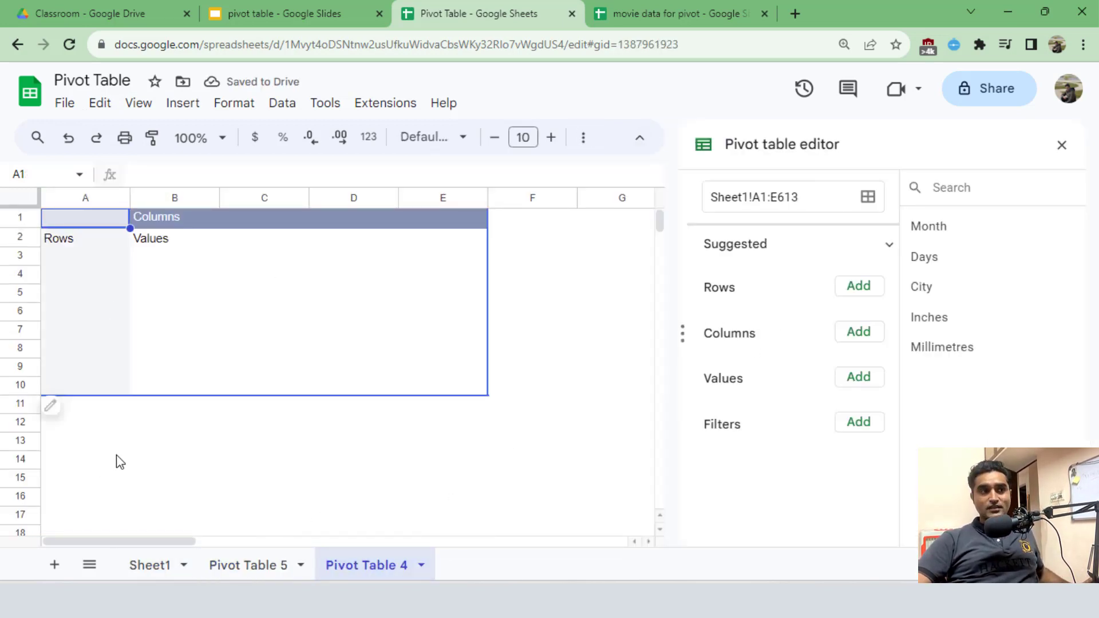
click(187, 304)
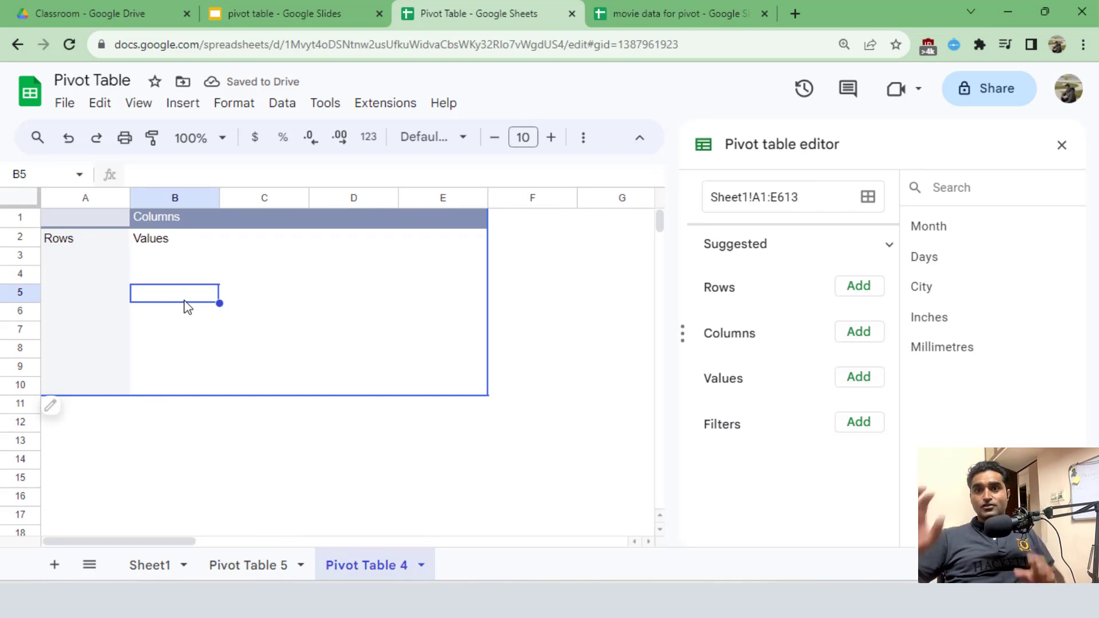
click(254, 12)
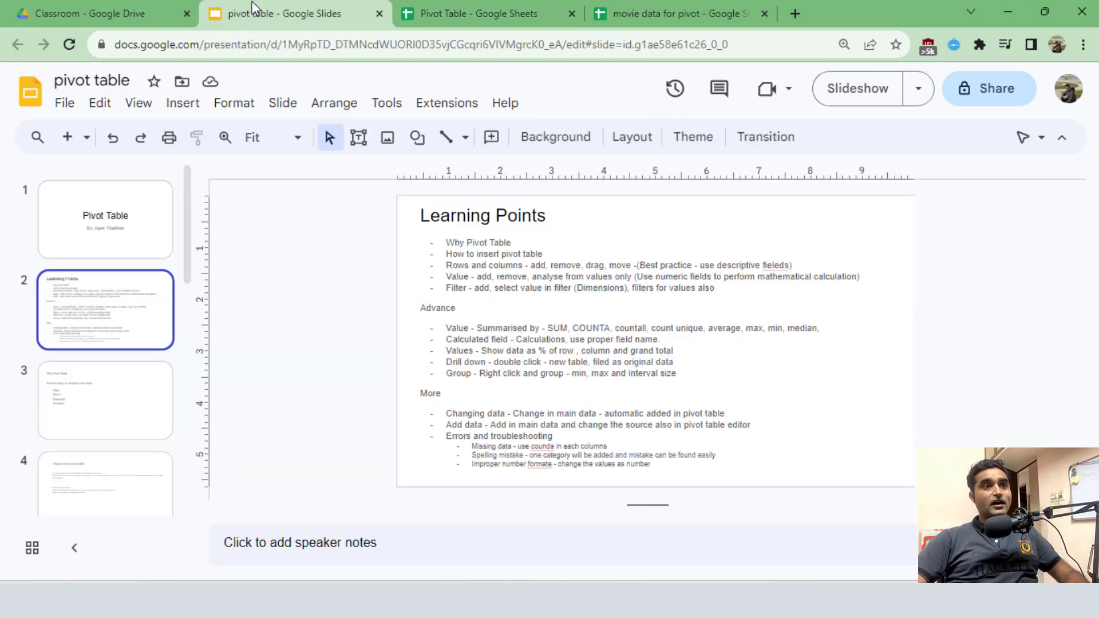
click(481, 276)
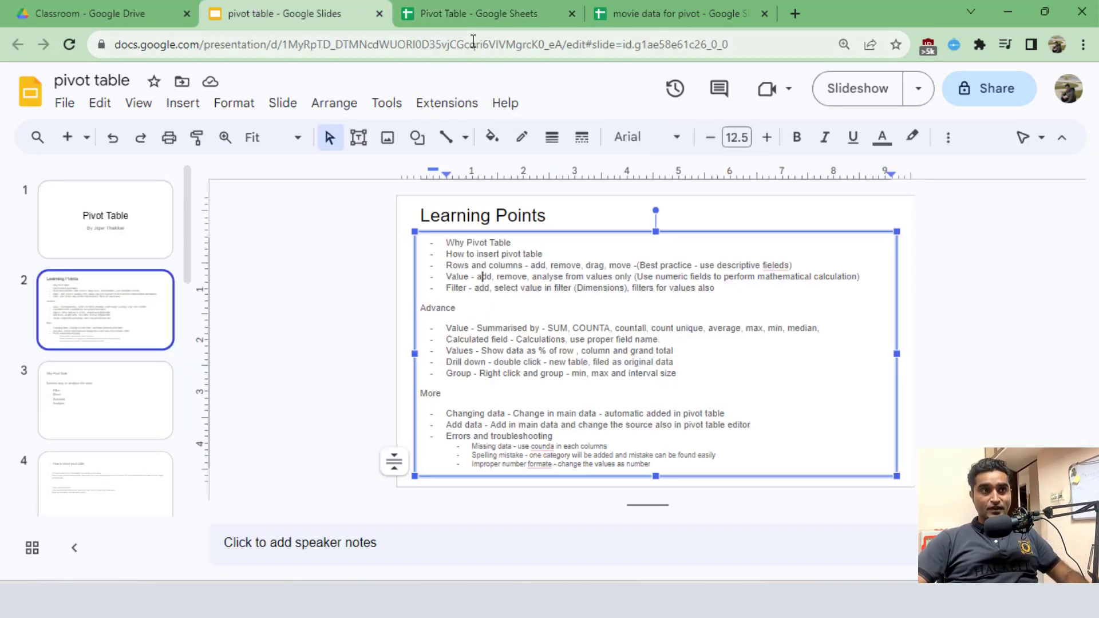
Return to the Pivot Table spreadsheet, review Sheet1's column headers from Month to Millimetres and go to the Pivot Table 5 sheet.
click(480, 17)
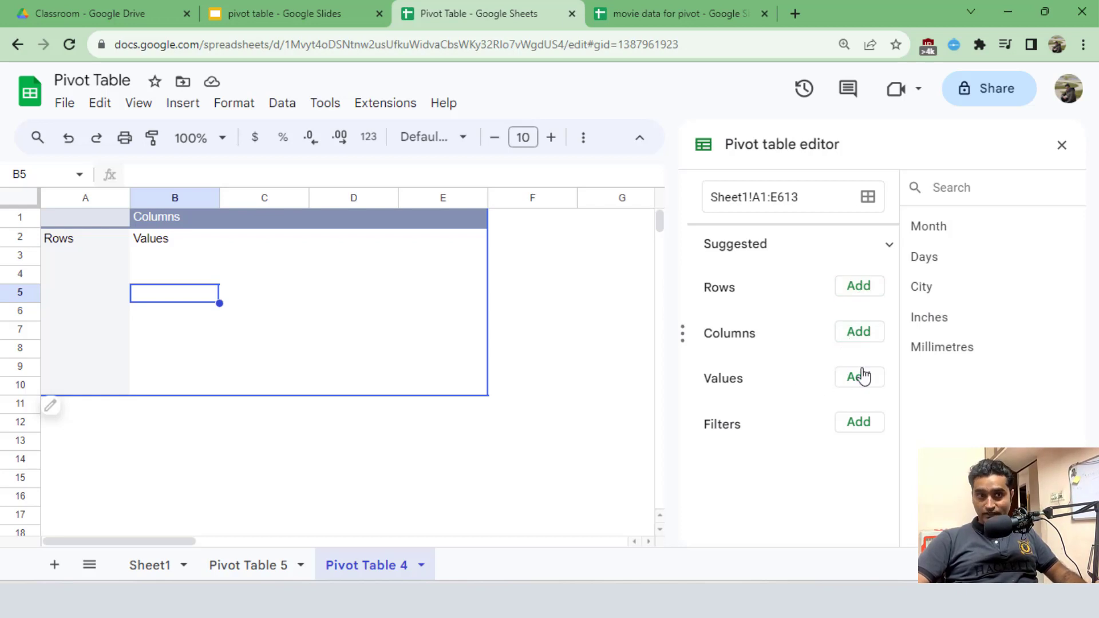
click(145, 565)
scroll(114, 332, up, 5)
click(73, 298)
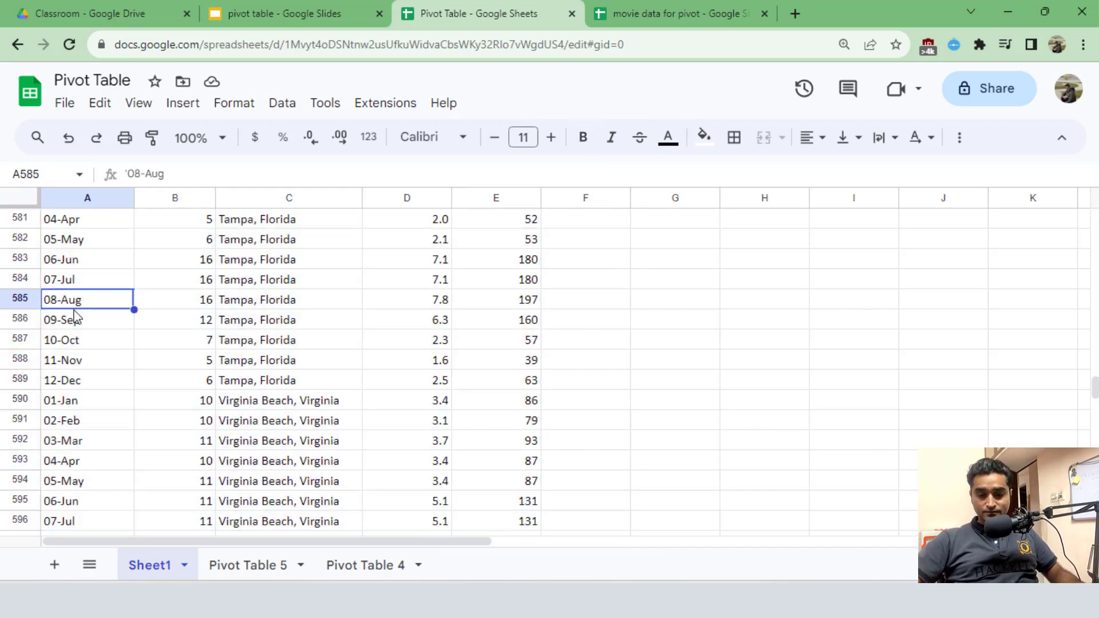
key(ctrl+Up)
key(Right)
key(Right)
key(Right)
key(Right)
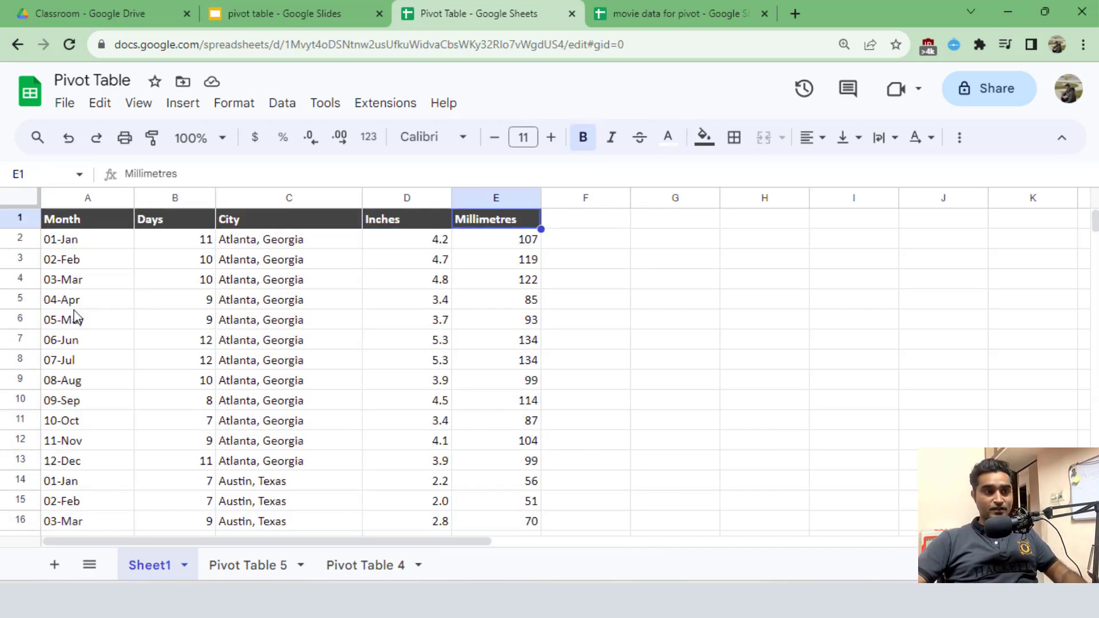
click(240, 566)
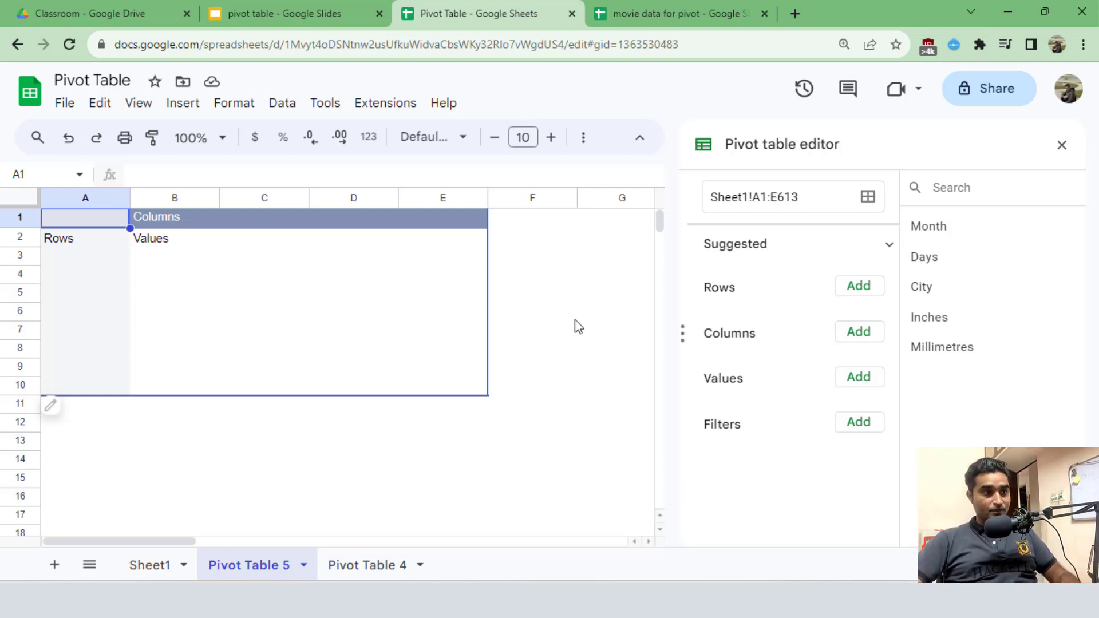
click(96, 280)
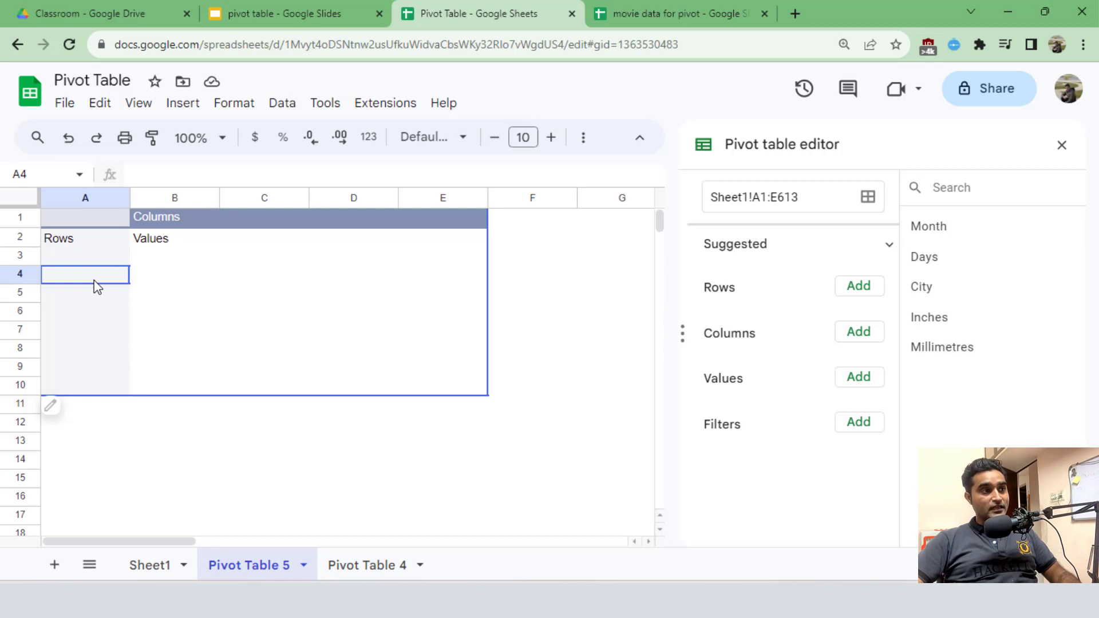
Go to Sheet1 and review the Month, Days and City headers and the first entry under Millimetres.
click(167, 277)
click(150, 564)
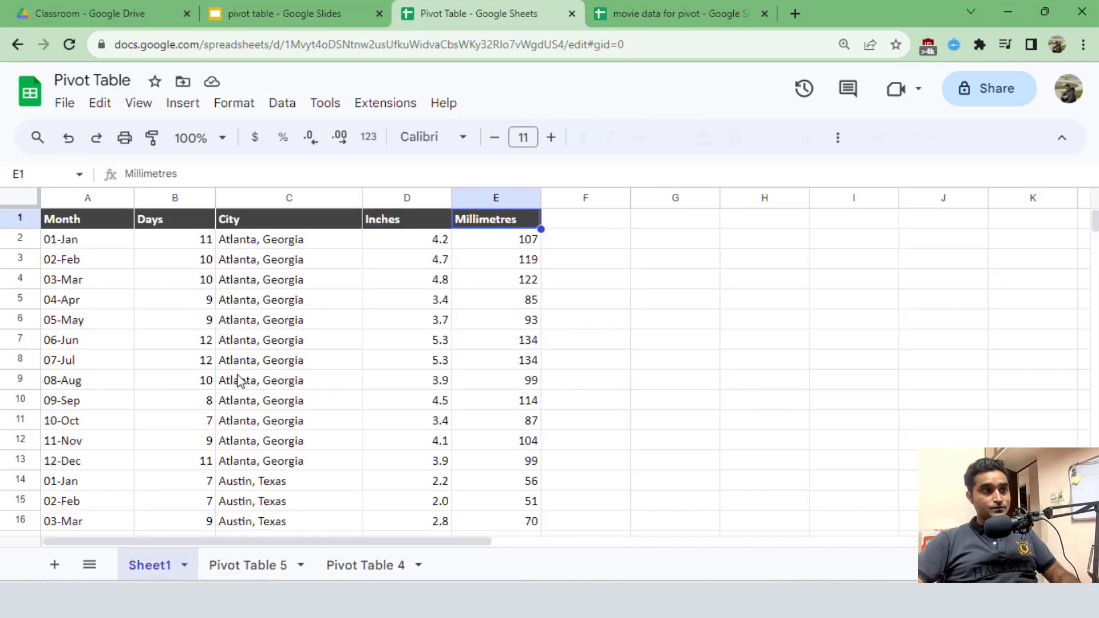
click(85, 223)
click(203, 226)
click(273, 224)
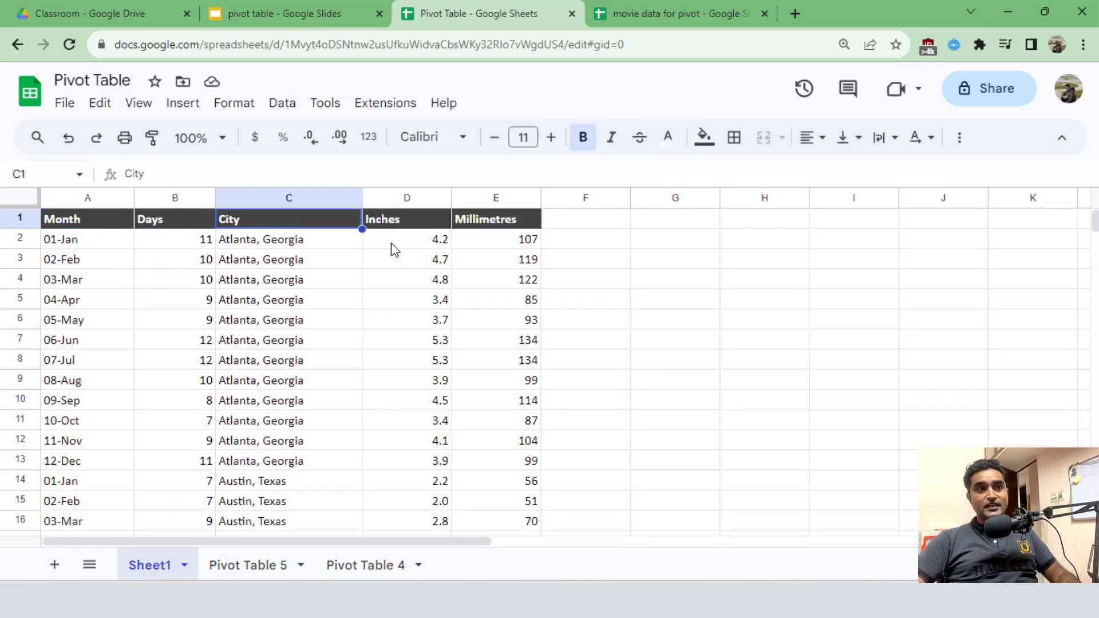
click(495, 243)
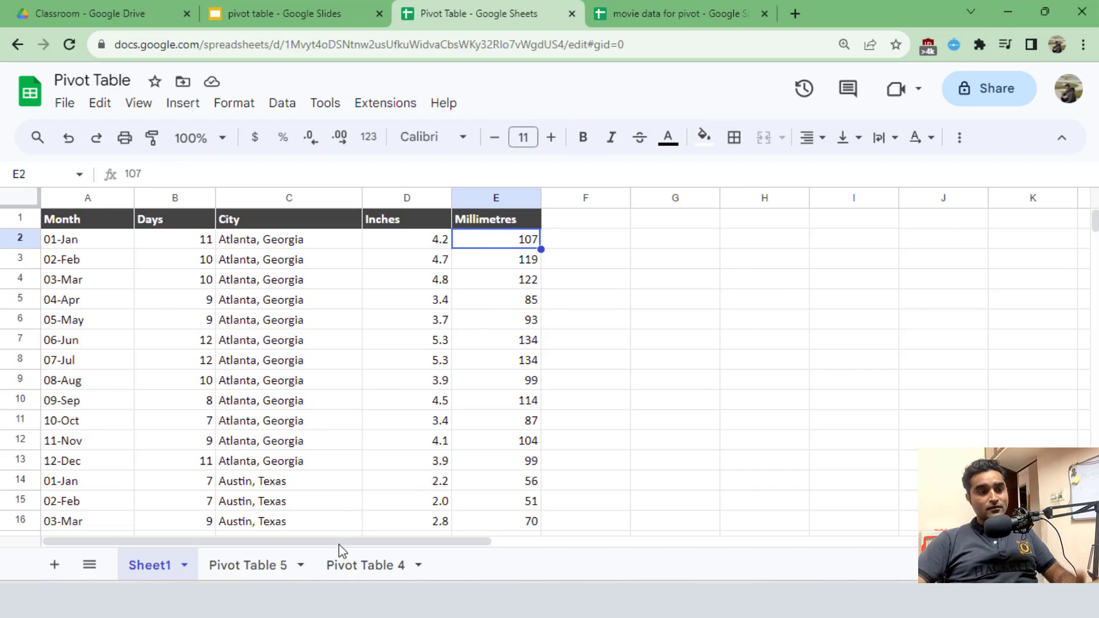
Add City as rows and Month as columns to the pivot table on the Pivot Table 5 sheet.
click(253, 565)
click(858, 286)
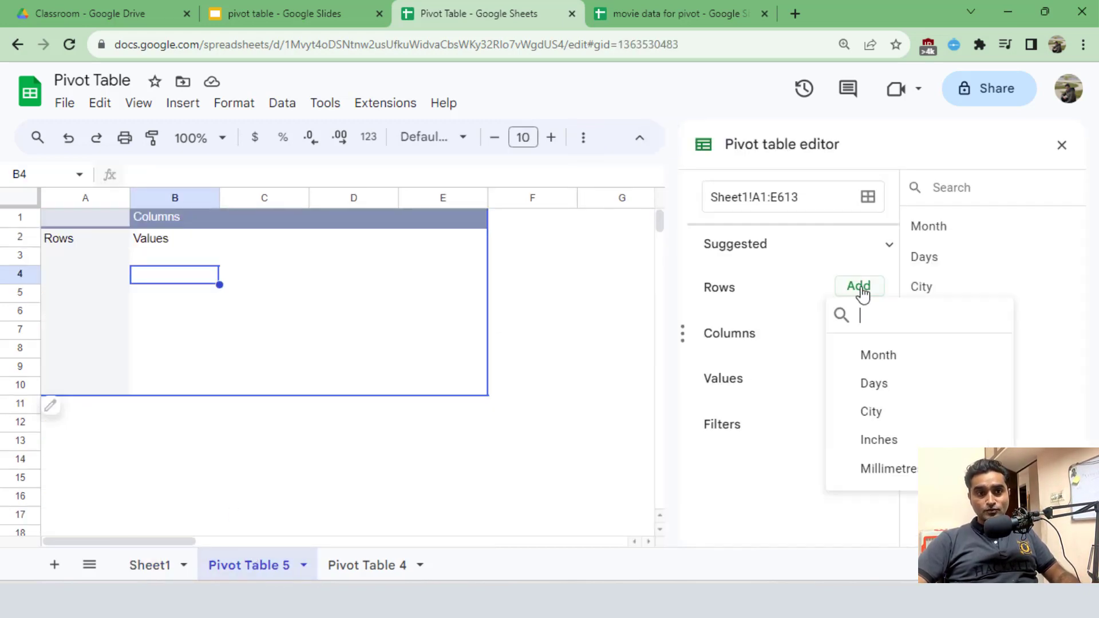
click(871, 413)
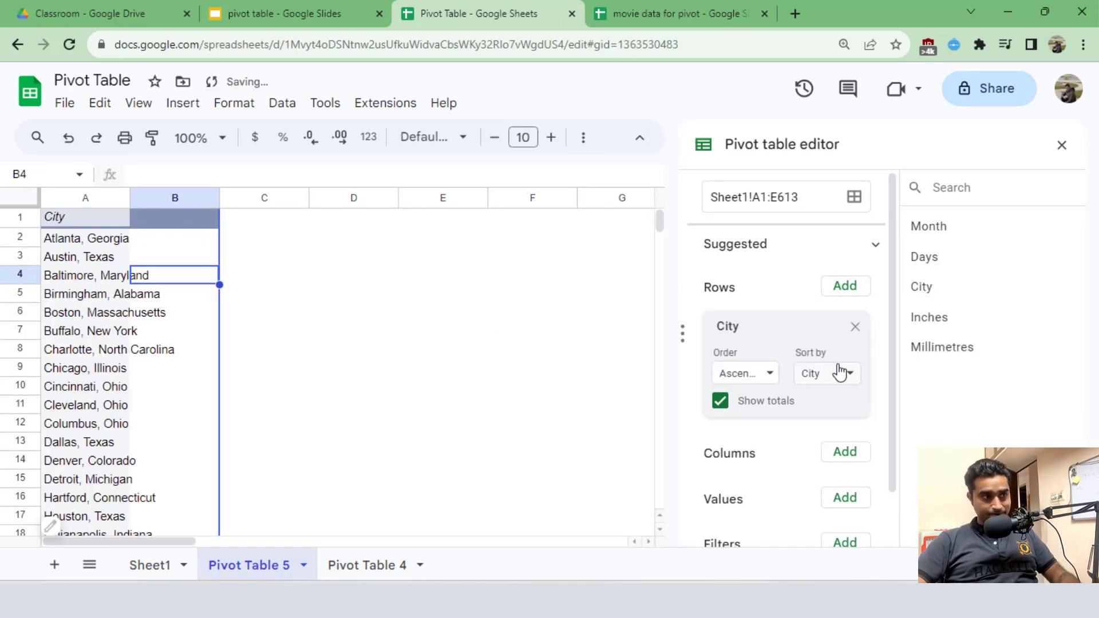
scroll(843, 452, down, 2)
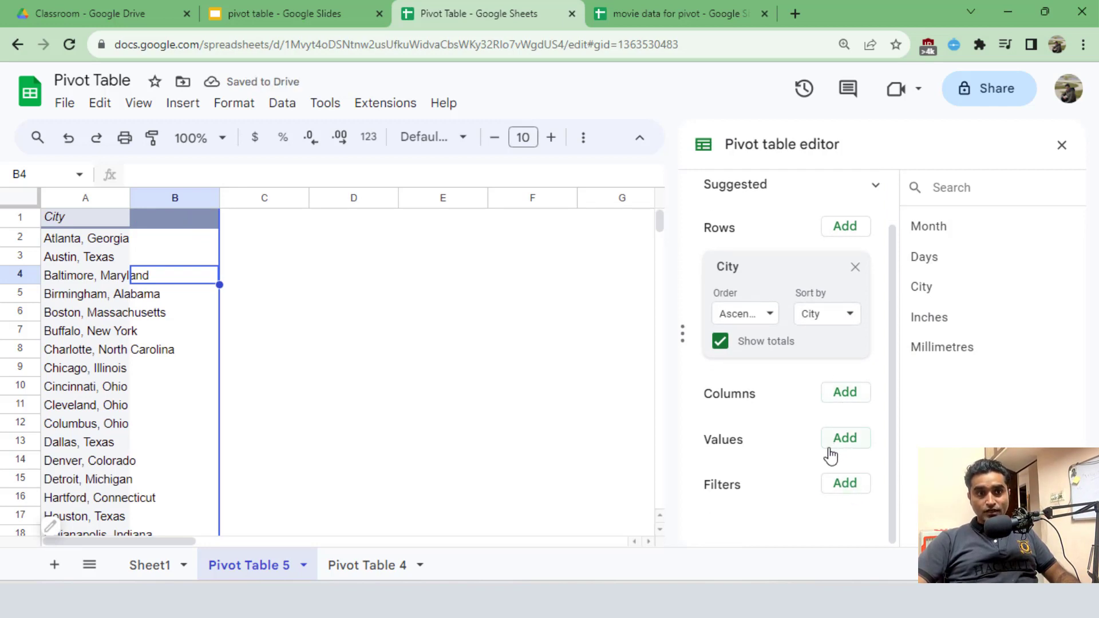
click(845, 399)
click(863, 464)
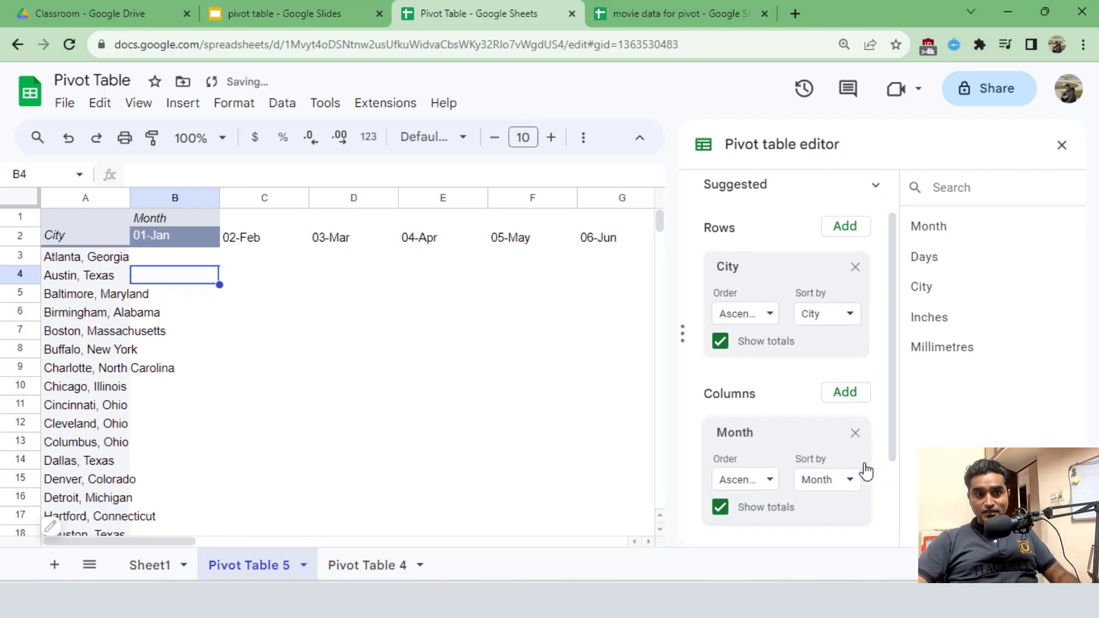
Look through the month headers in row 2 of the pivot table and return to the City header.
click(187, 240)
key(Right)
key(Right)
key(Right)
key(Right)
key(Right)
key(Right)
key(Right)
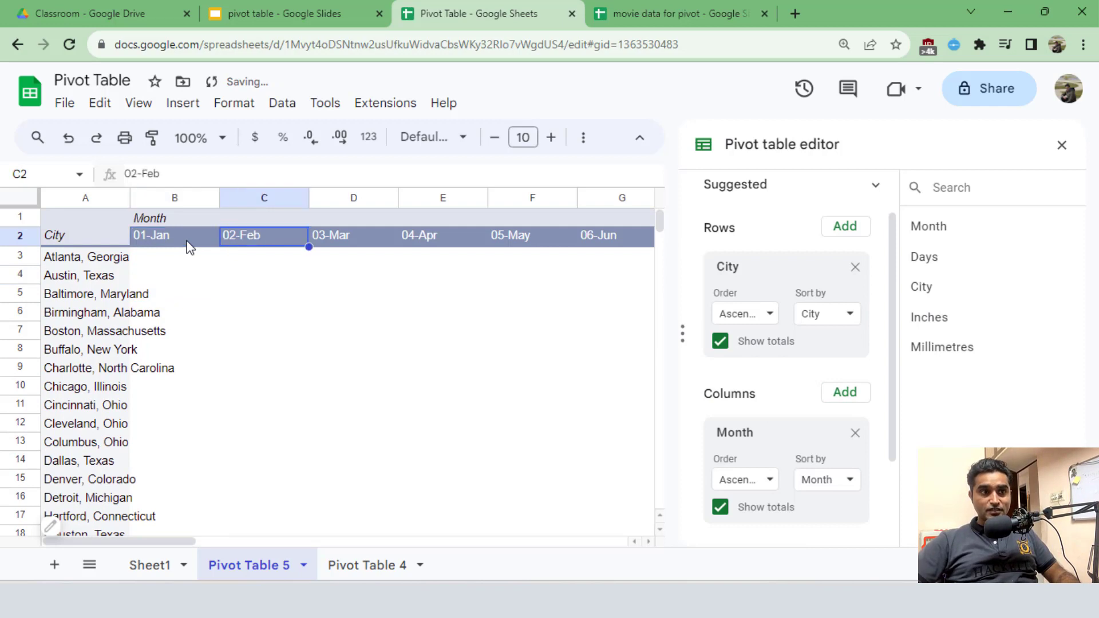
key(Home)
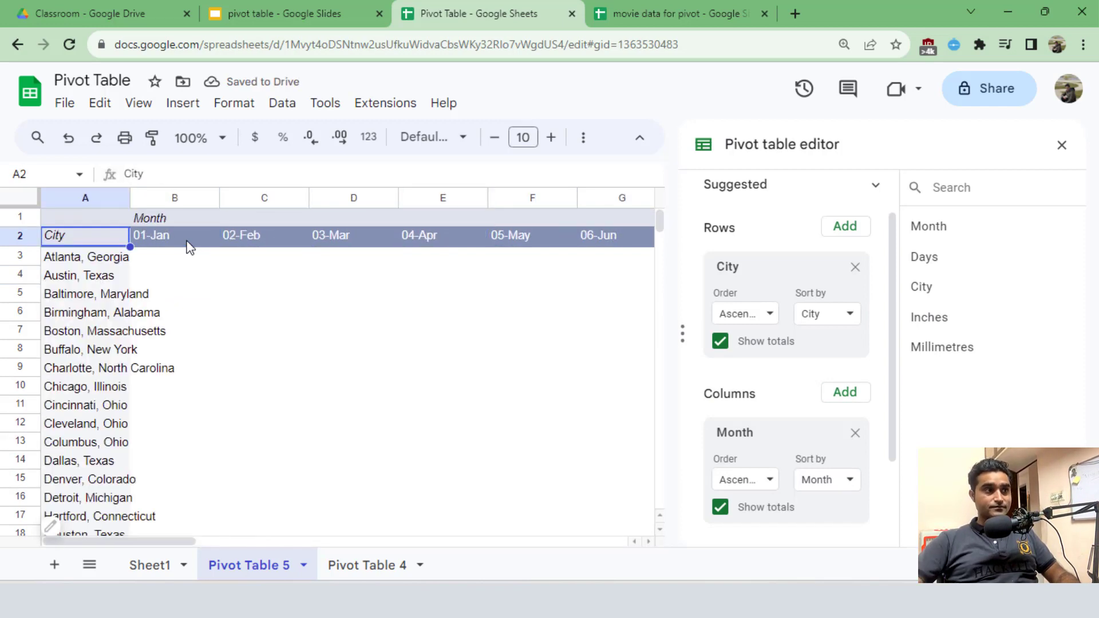
Add Millimetres as the values of the pivot table.
scroll(834, 409, down, 3)
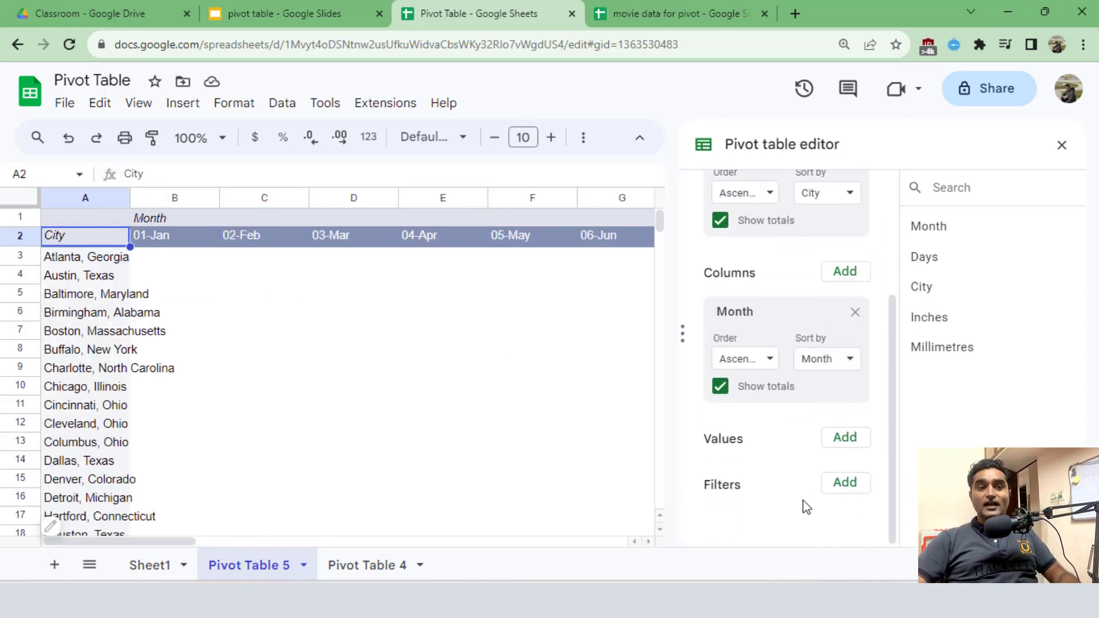
click(843, 439)
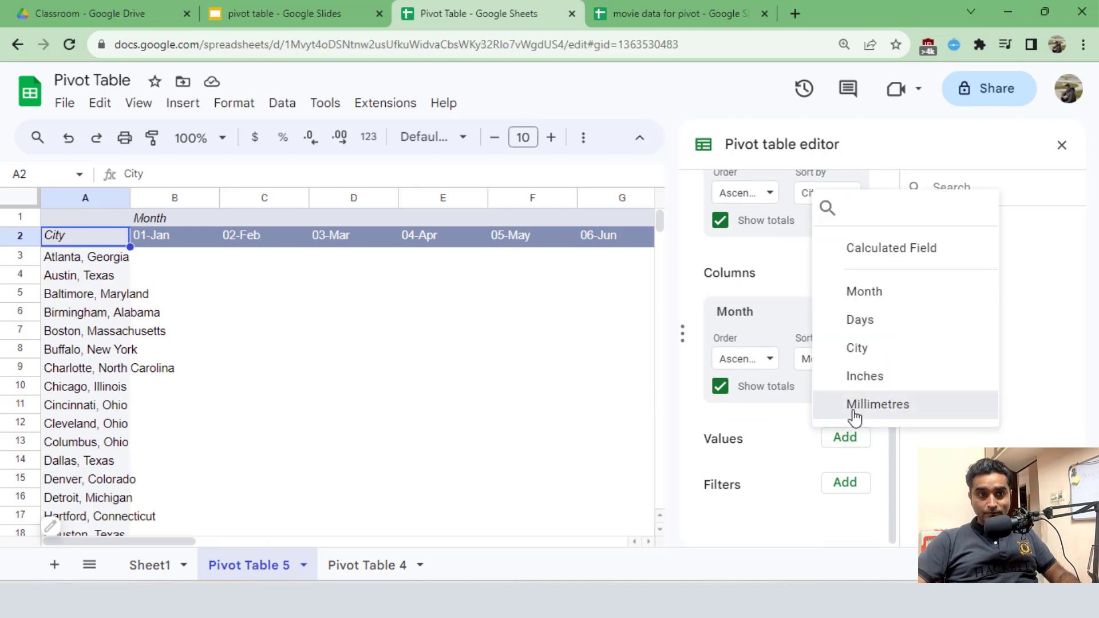
click(854, 408)
Review the Atlanta, Georgia row from January through the Grand Total column and return to the city name.
click(117, 297)
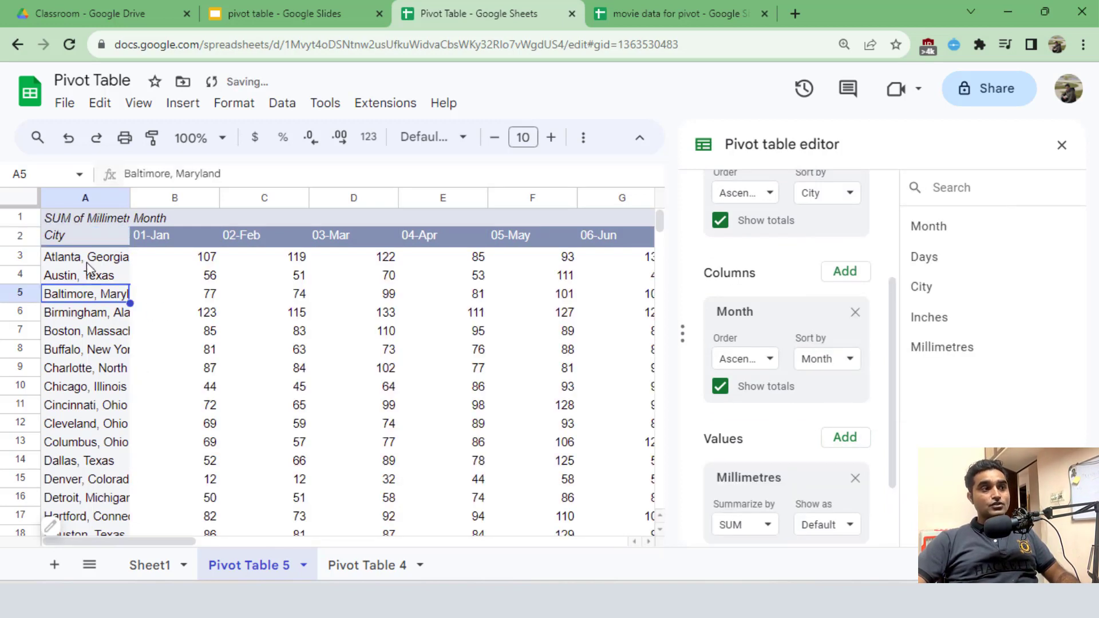
key(Up)
key(Up)
key(Right)
key(Right)
key(Right)
key(Right)
key(Right)
key(Right)
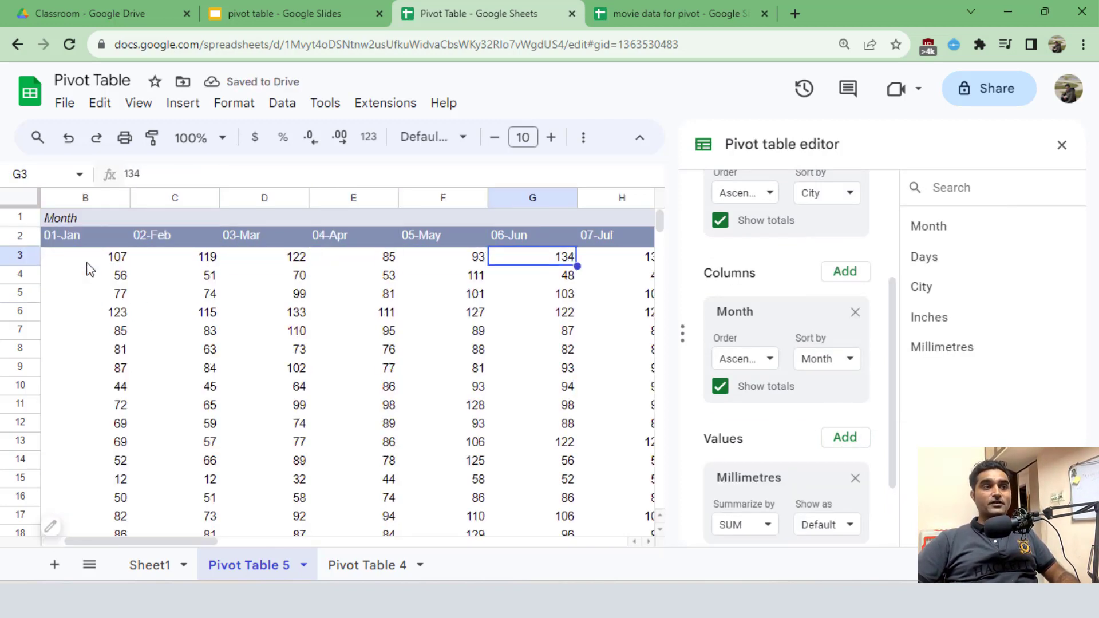
key(Right)
key(Right)
key(Right)
key(Right)
key(Right)
key(Right)
key(Right)
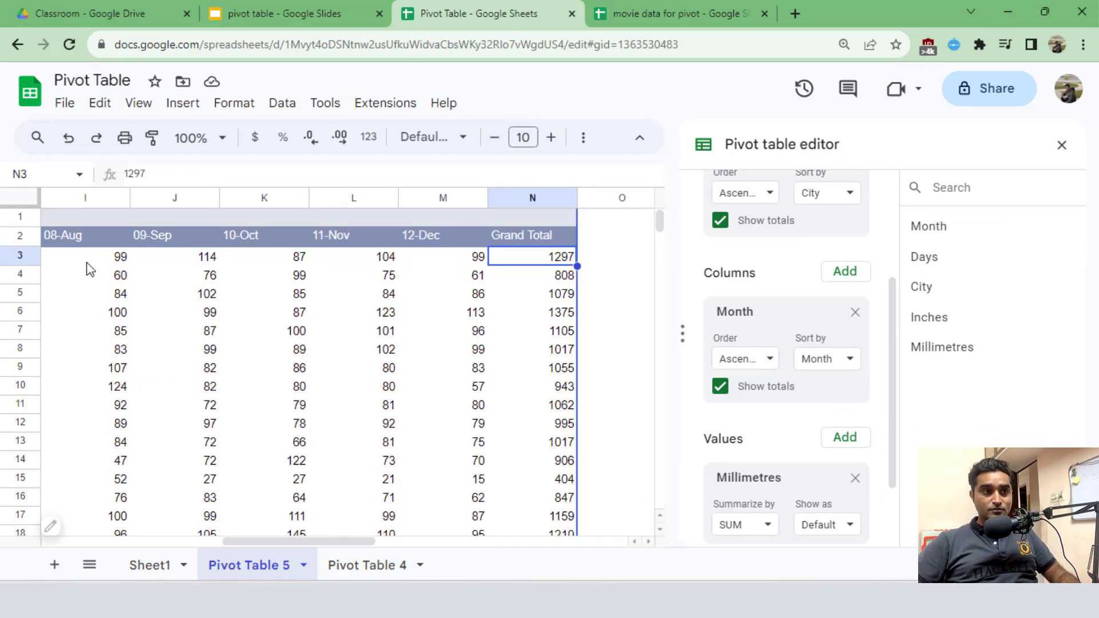
key(Left)
key(Left)
key(Left)
key(Left)
key(Left)
key(Left)
key(Left)
key(Left)
key(Left)
key(Left)
key(Left)
key(Left)
key(Left)
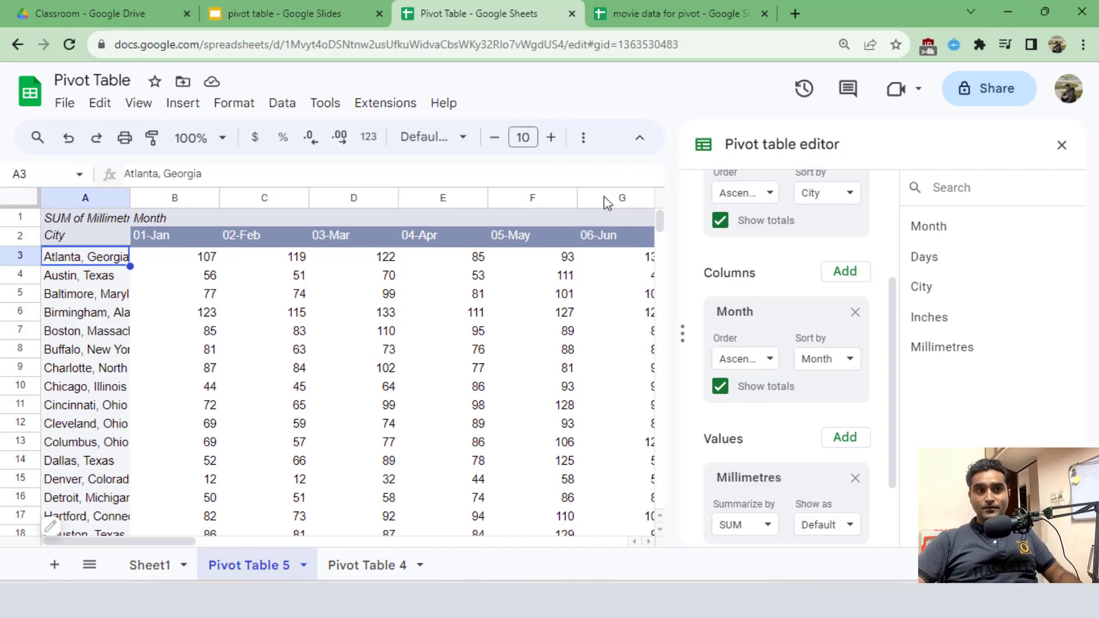
Review the monthly values in the Austin, Texas row, close the pivot table editor and look over the lower rows.
click(568, 279)
key(Right)
key(Right)
key(Right)
key(Right)
key(Right)
key(Right)
key(Right)
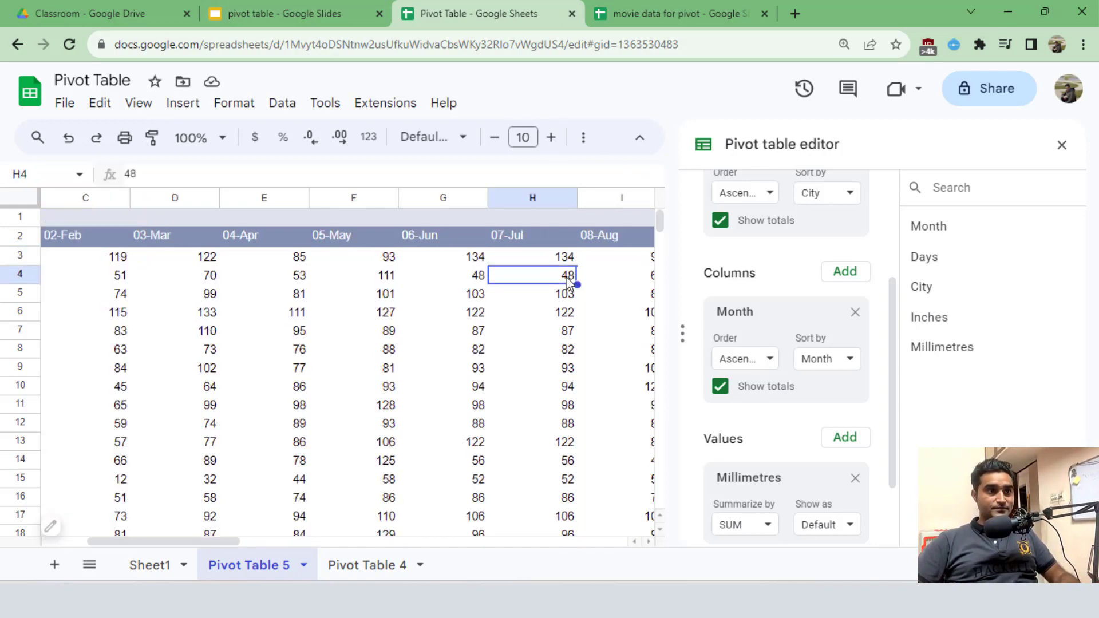
click(1061, 146)
scroll(554, 332, down, 6)
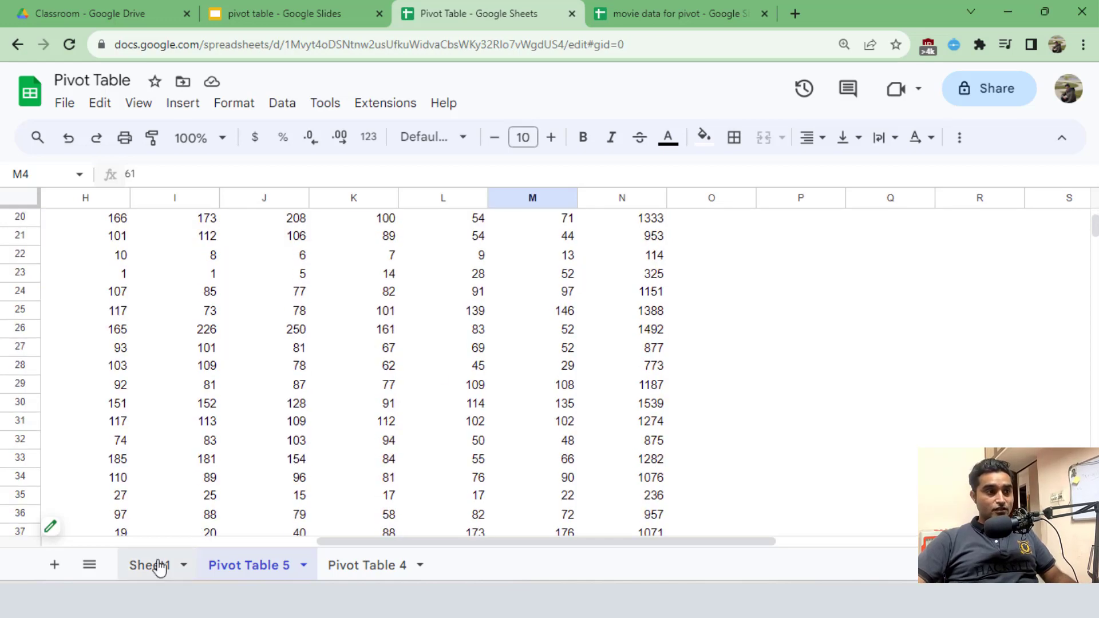
Look at the Austin and Baltimore source records in Sheet1 and return to the Pivot Table 5 sheet.
click(153, 565)
scroll(146, 360, down, 10)
scroll(147, 363, up, 6)
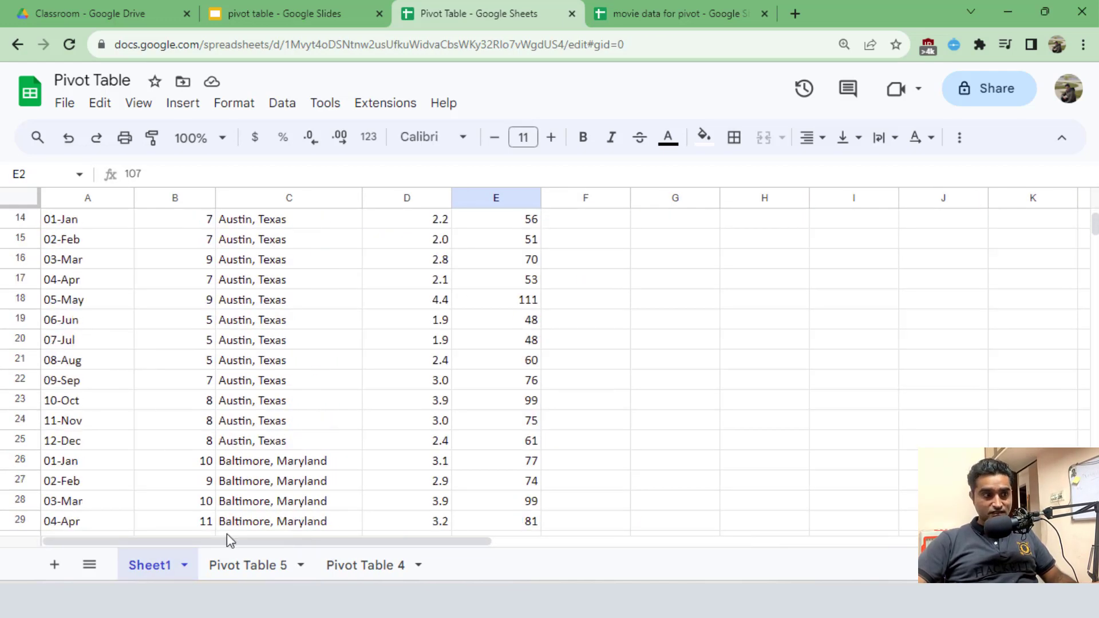
click(232, 567)
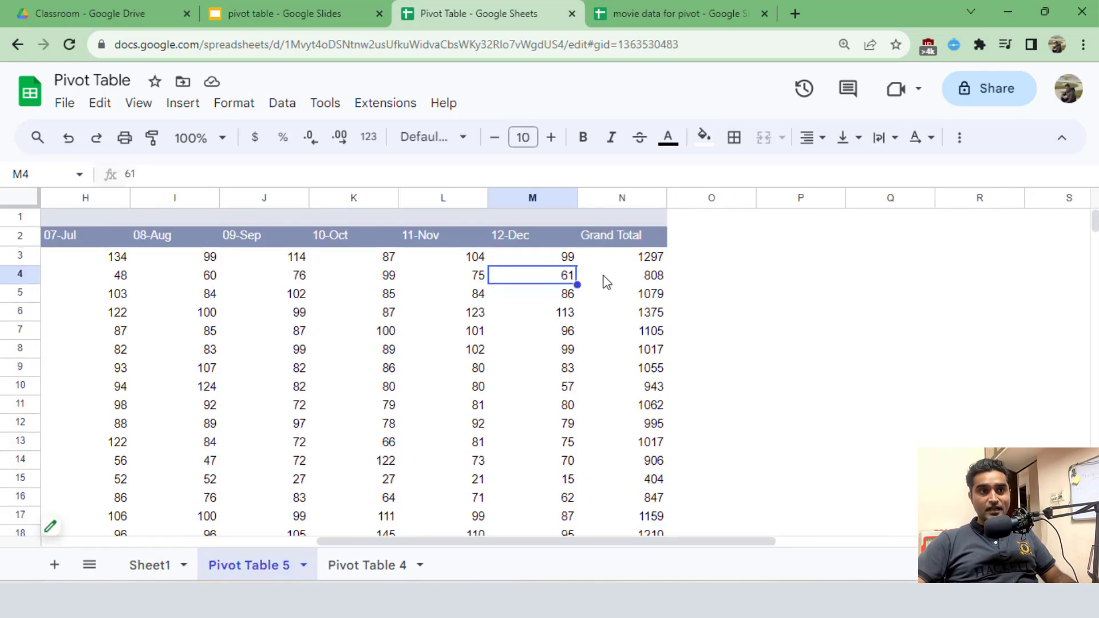
Go back to the start of the Atlanta, Georgia row, follow it to its Grand Total and examine that column.
click(611, 265)
key(Left)
key(Left)
key(Left)
key(Left)
key(Left)
key(Left)
key(Left)
key(Left)
key(Left)
key(Left)
key(Left)
key(Left)
key(Left)
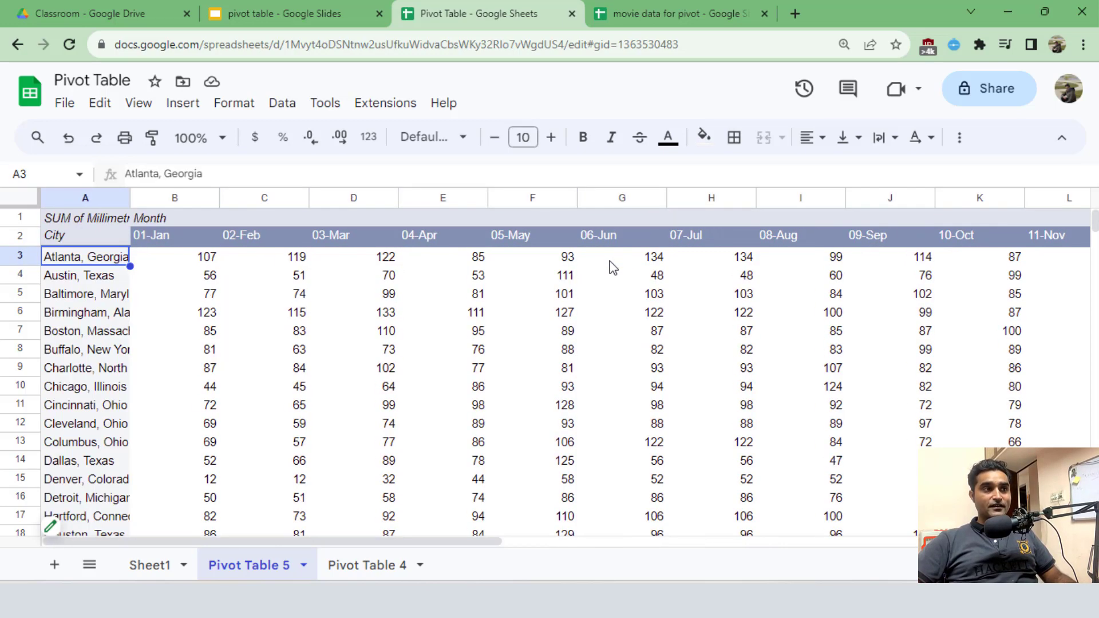
key(Right)
key(Right)
key(Right)
key(Right)
key(Right)
key(Right)
key(Right)
key(Right)
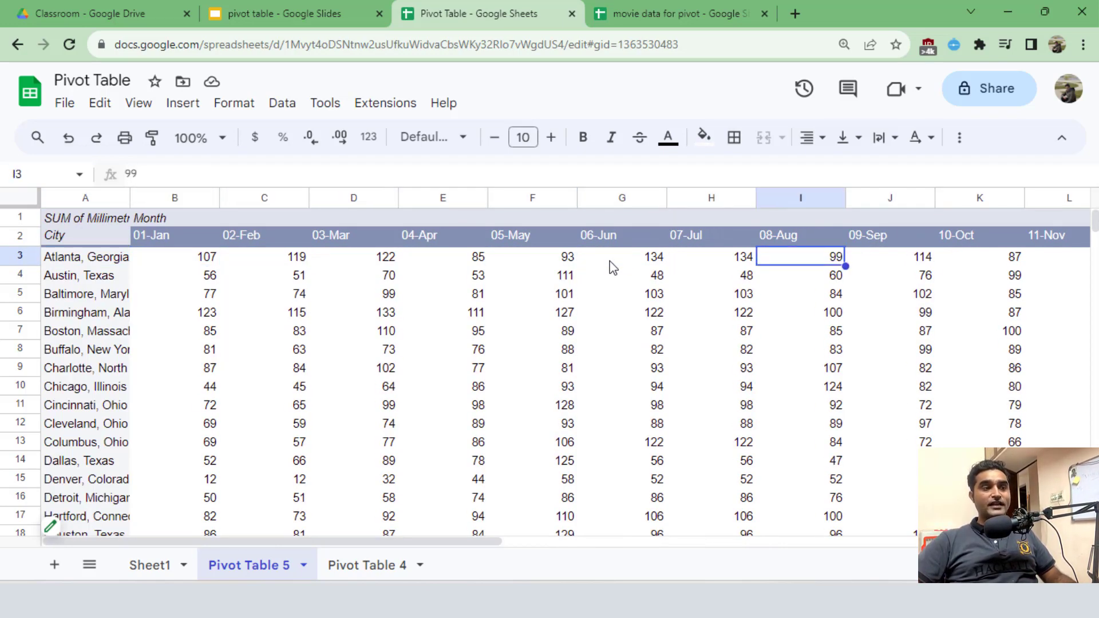
key(Right)
key(Right)
key(Right)
key(Right)
key(Right)
key(Right)
key(Left)
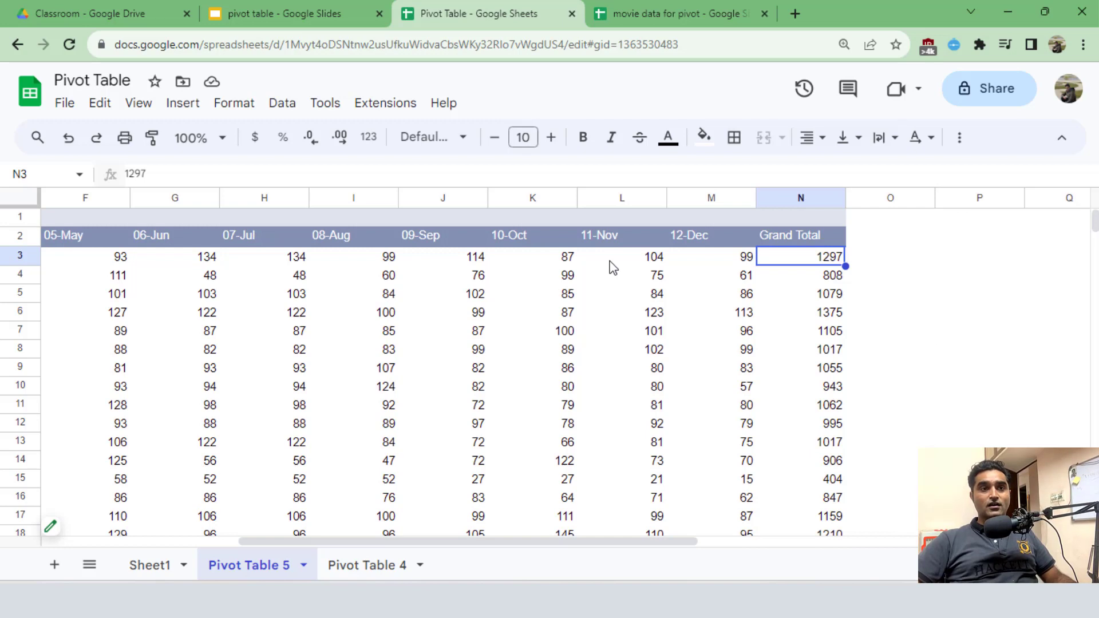
key(shift+Down)
key(shift+Up)
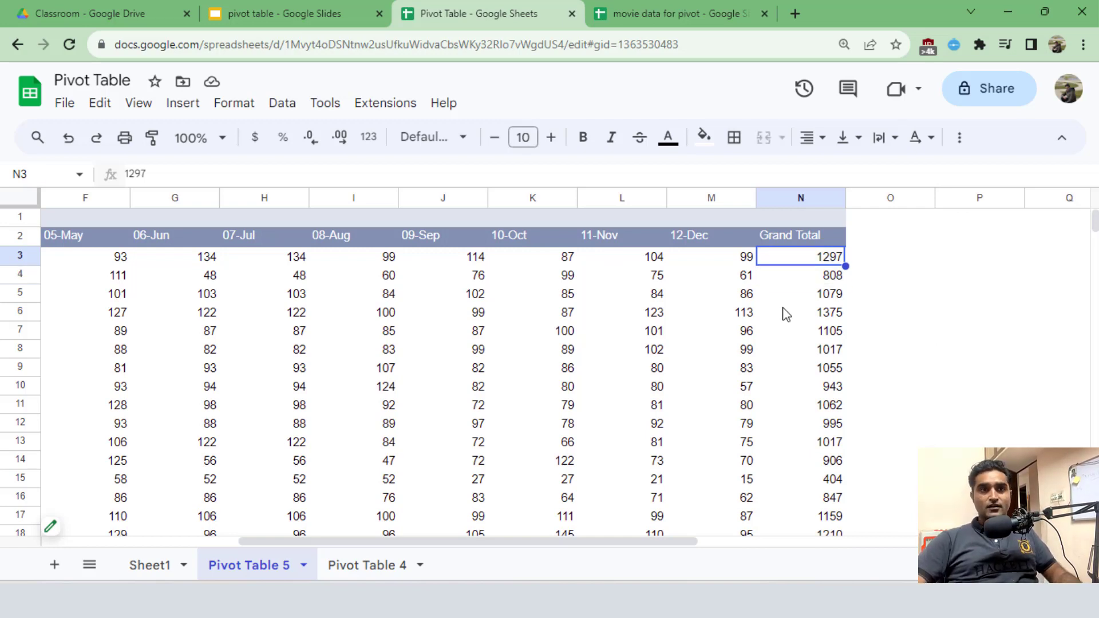
click(784, 311)
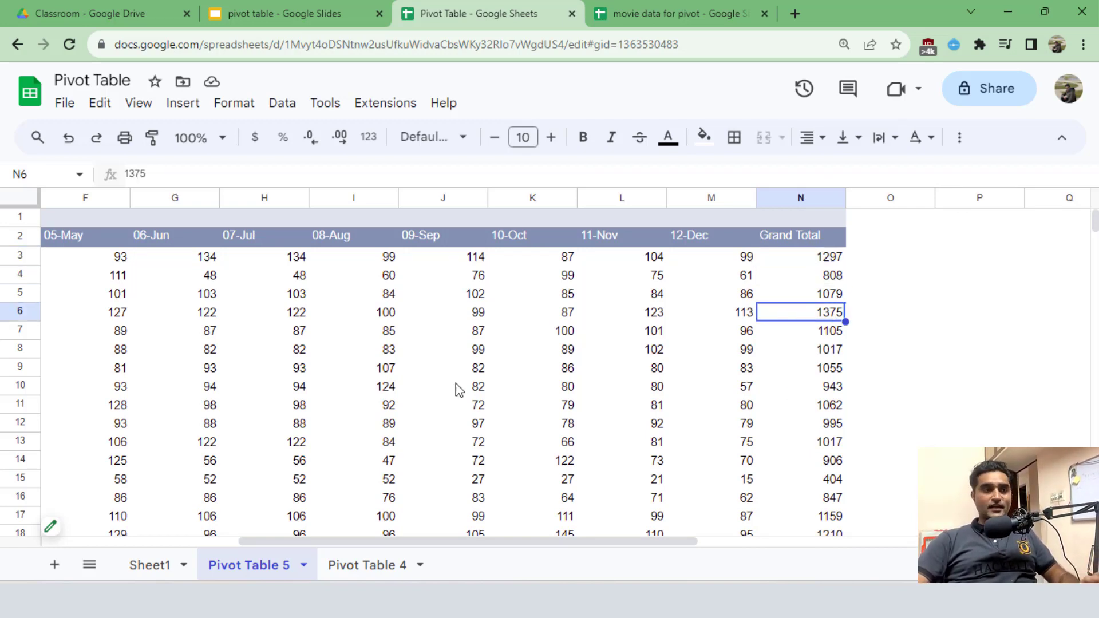
Reopen the pivot table editor and move the Month field from Columns to Rows, beneath City.
click(55, 527)
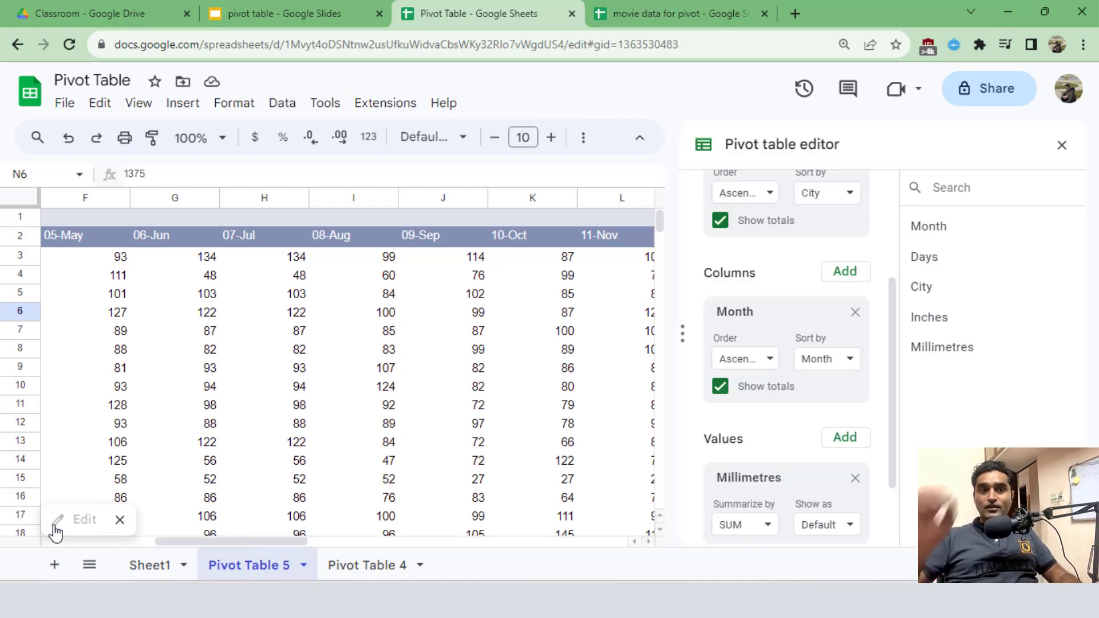
scroll(838, 432, up, 3)
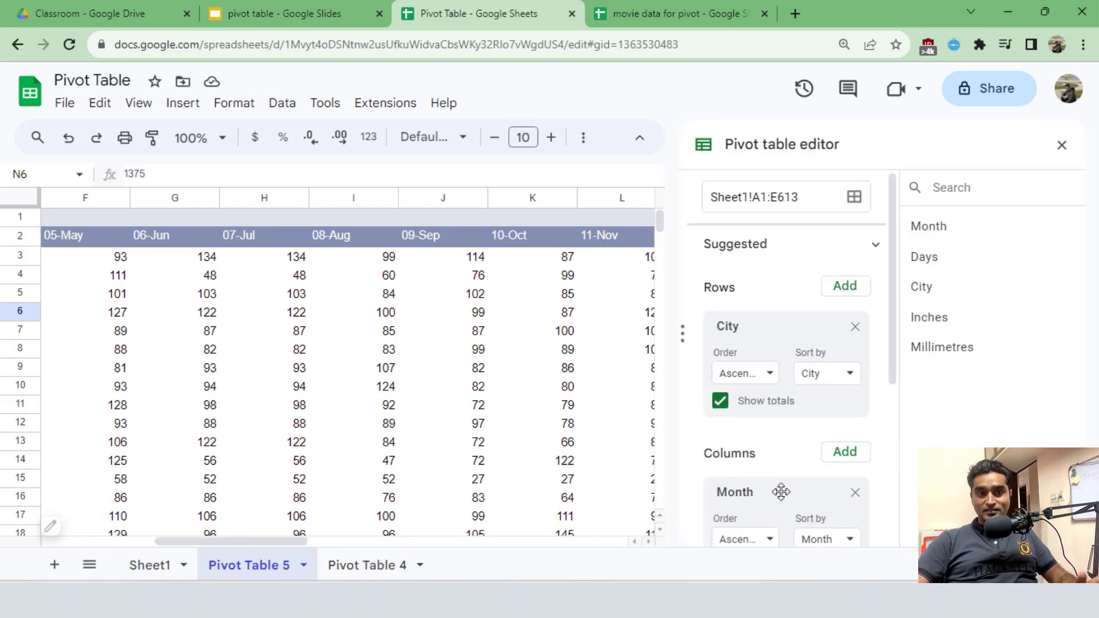
drag(780, 491, 789, 437)
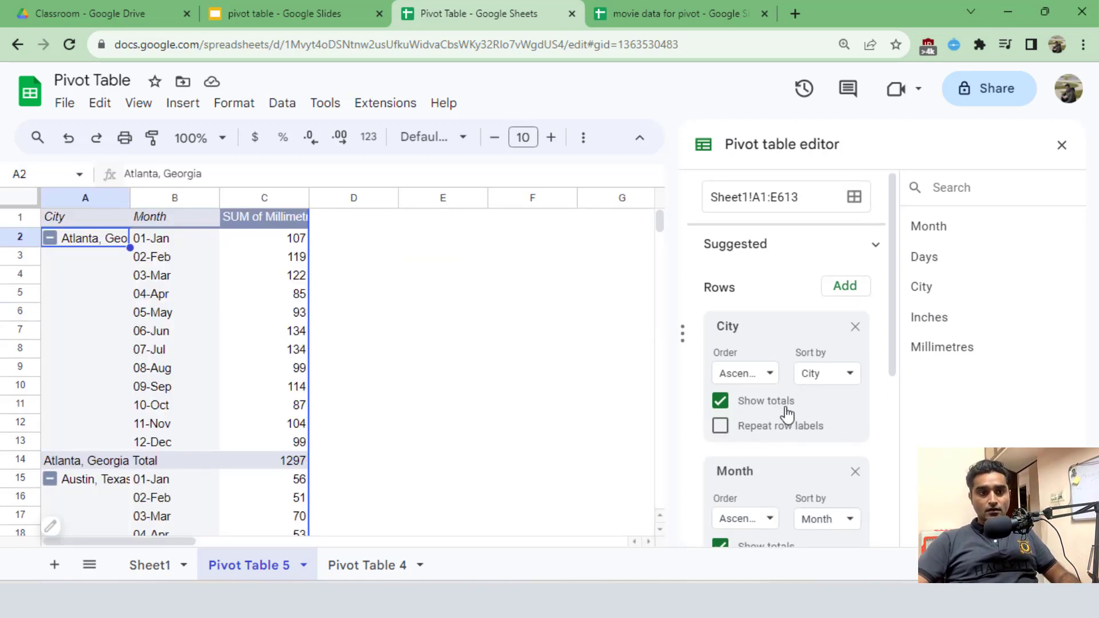
Review the field assignments and examine the Atlanta, Georgia group with its months and total.
scroll(790, 407, down, 5)
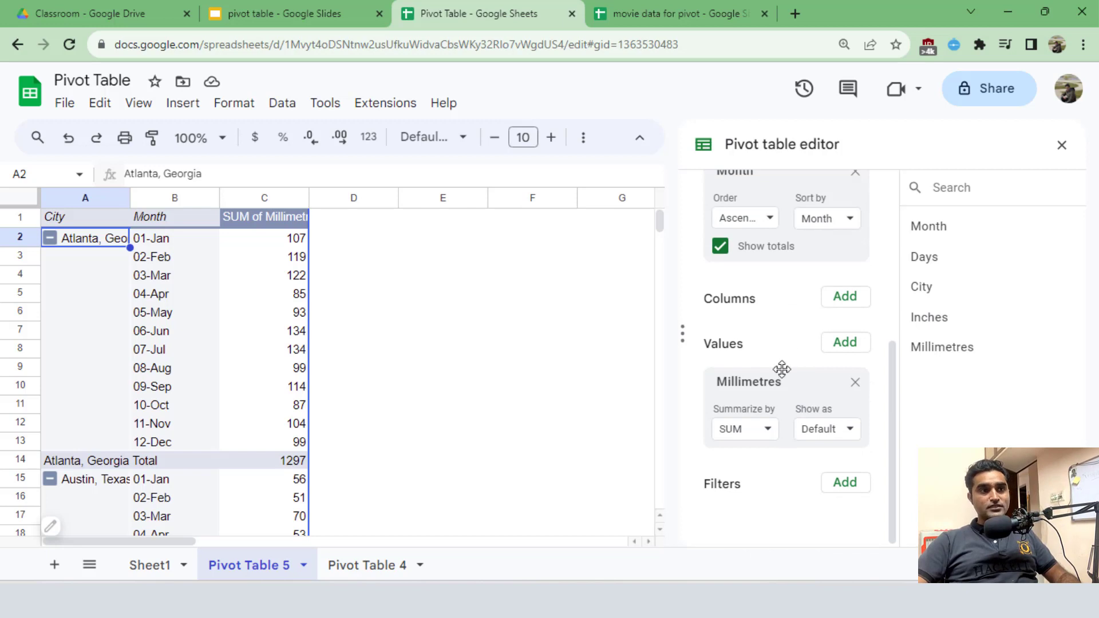
scroll(782, 369, up, 5)
click(159, 277)
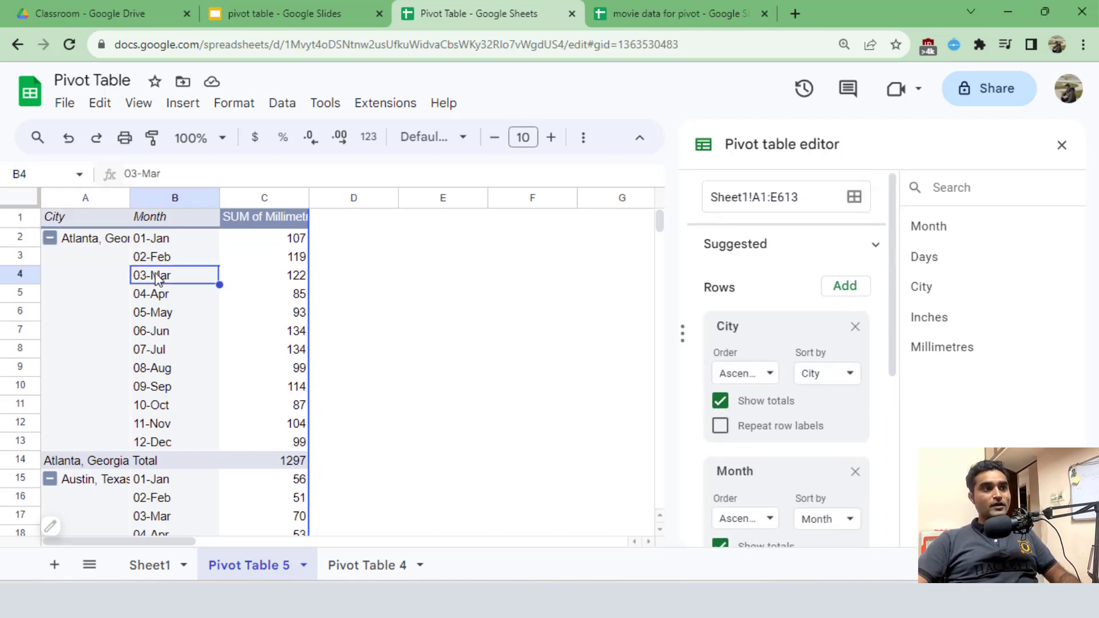
click(79, 250)
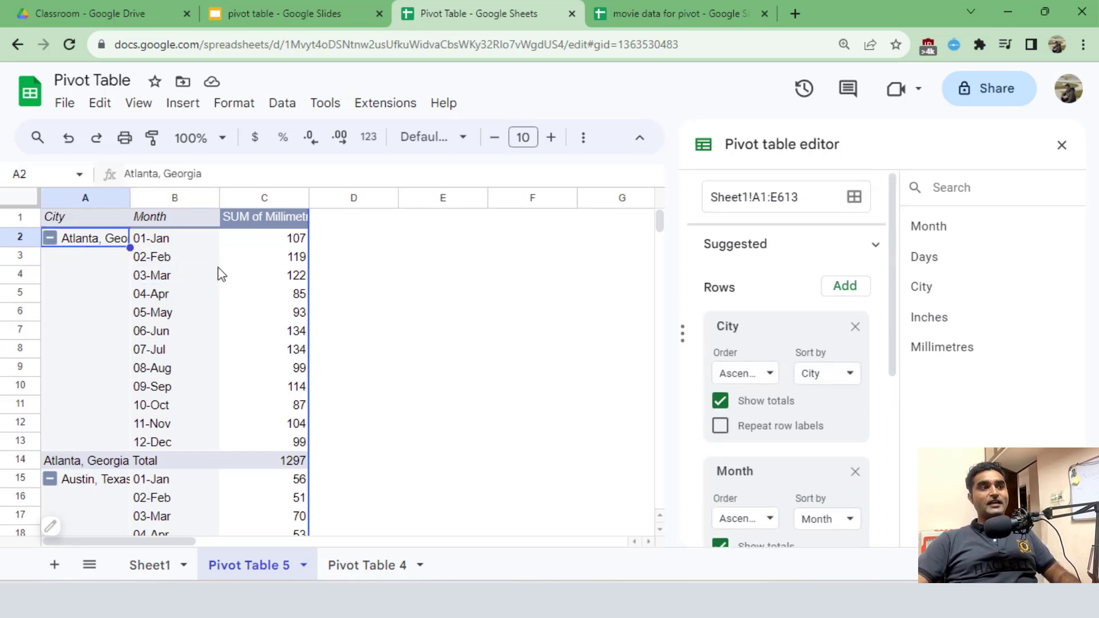
click(289, 461)
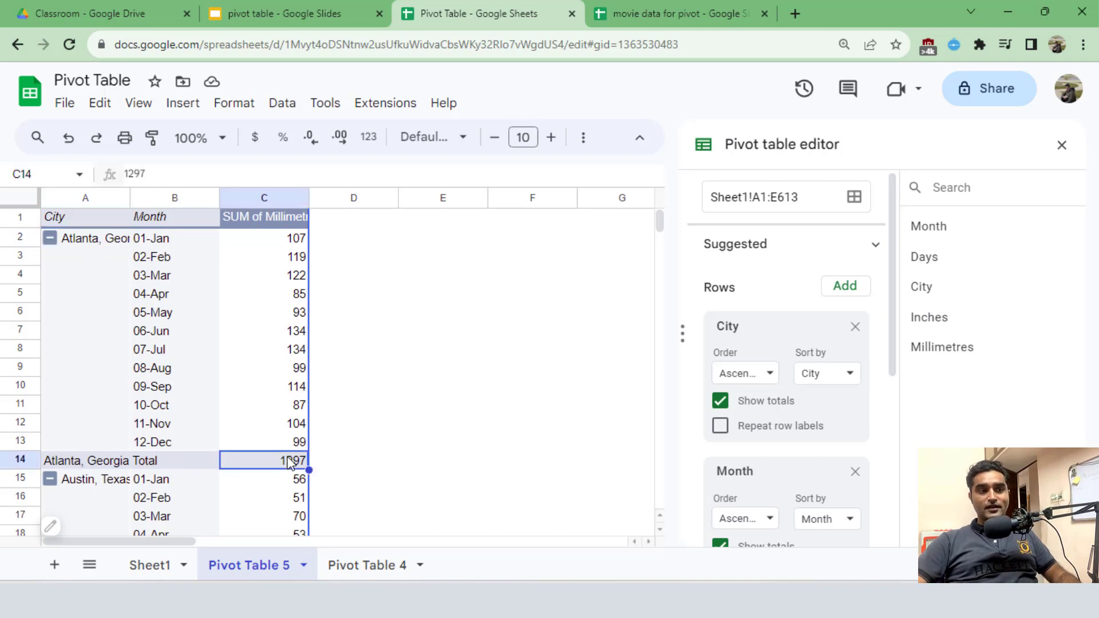
scroll(297, 382, down, 2)
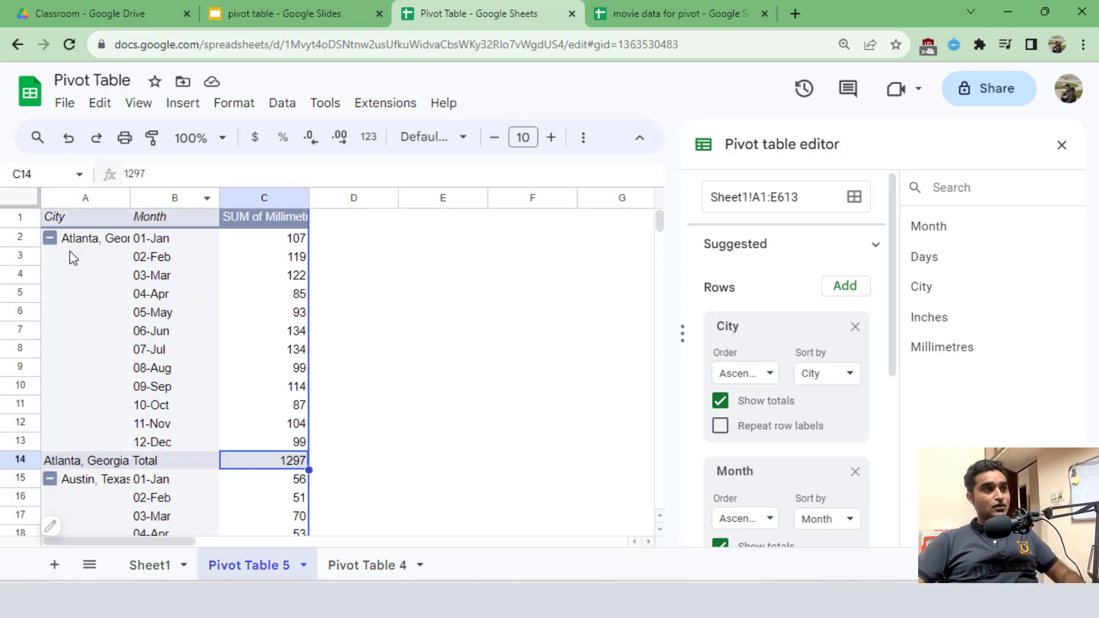
Widen column A to fit the city names and check the Atlanta, Georgia and Austin, Texas groups.
drag(128, 198, 182, 198)
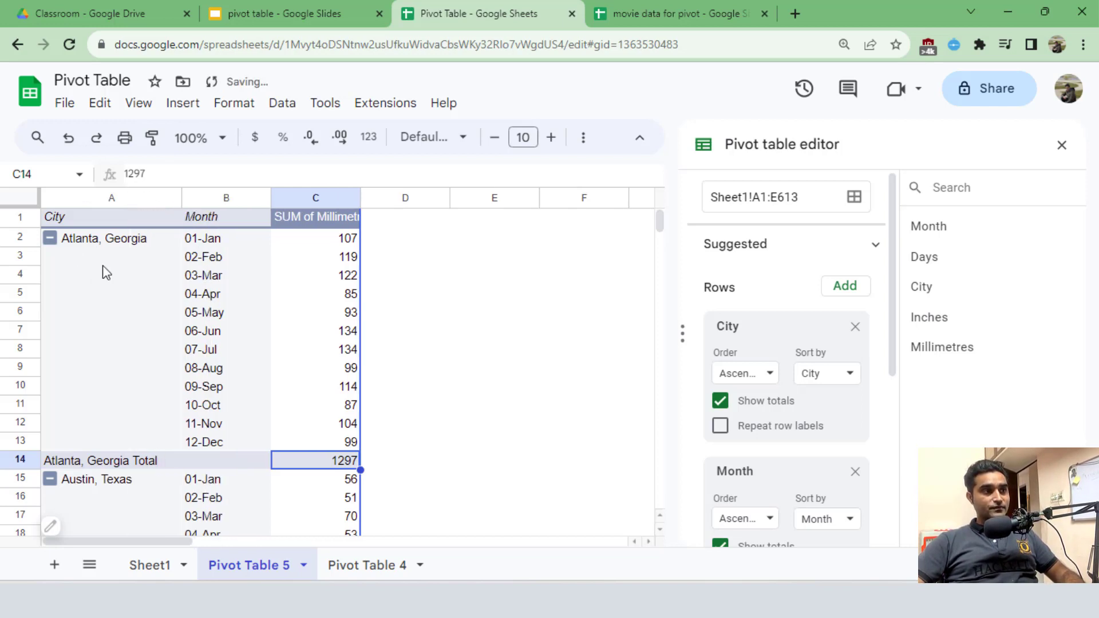
click(101, 240)
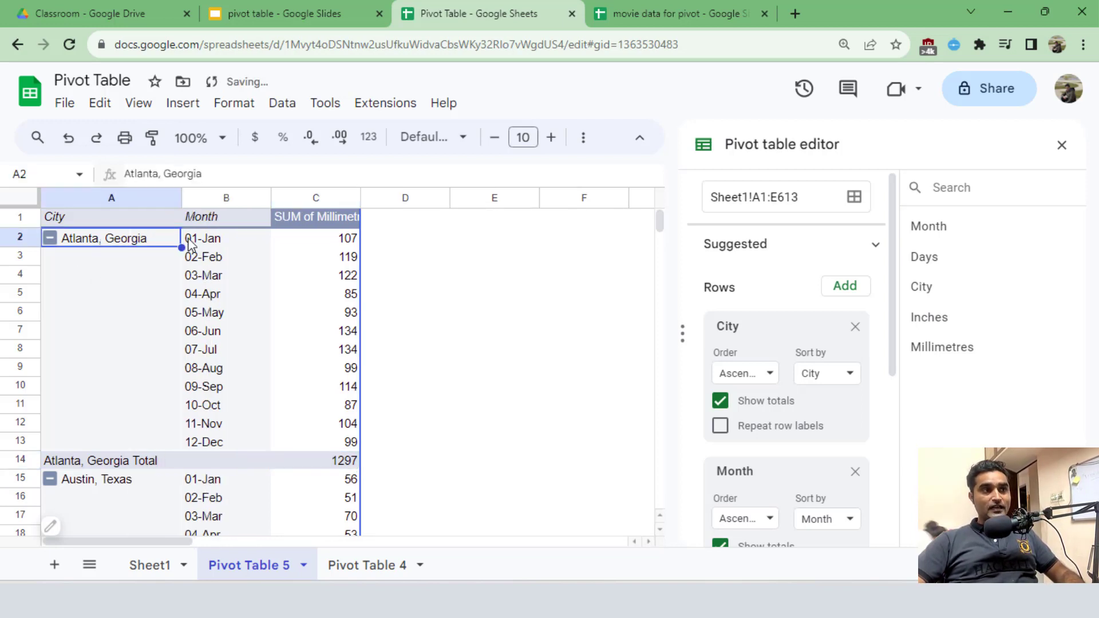
click(223, 245)
click(127, 487)
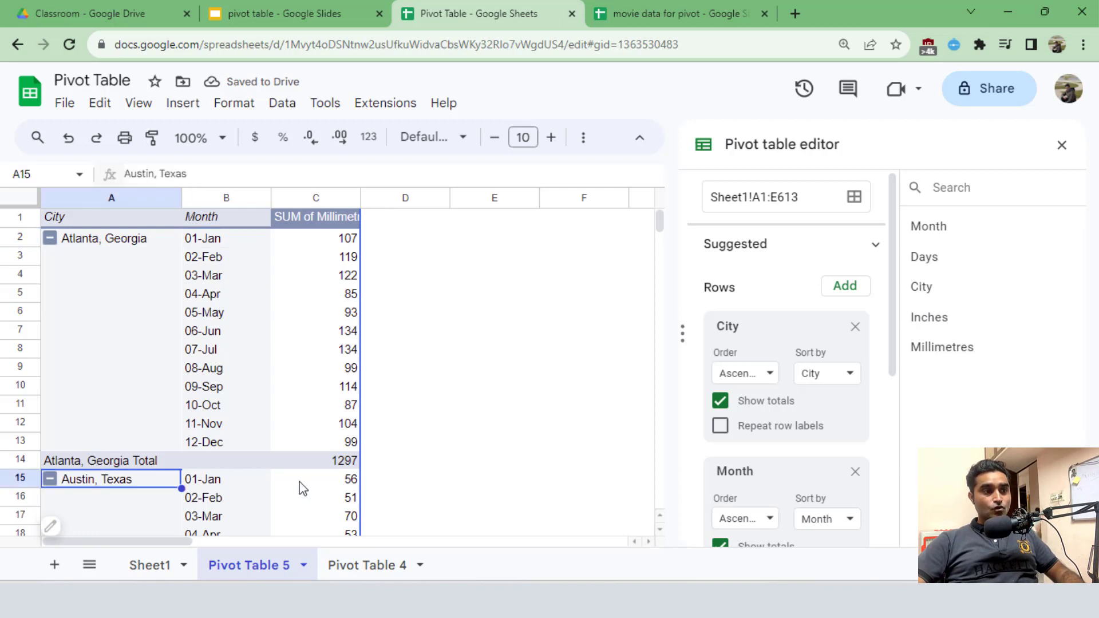
Examine the Atlanta, Georgia group's January value and total, and compare them with the Austin, Texas group and its total.
click(306, 485)
click(338, 246)
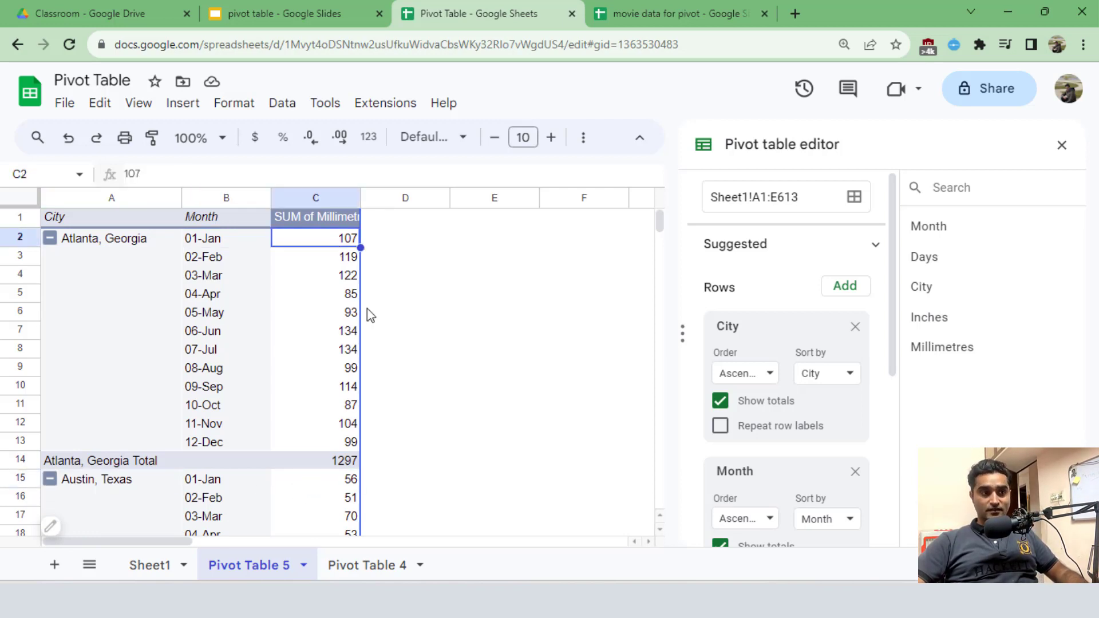
click(327, 461)
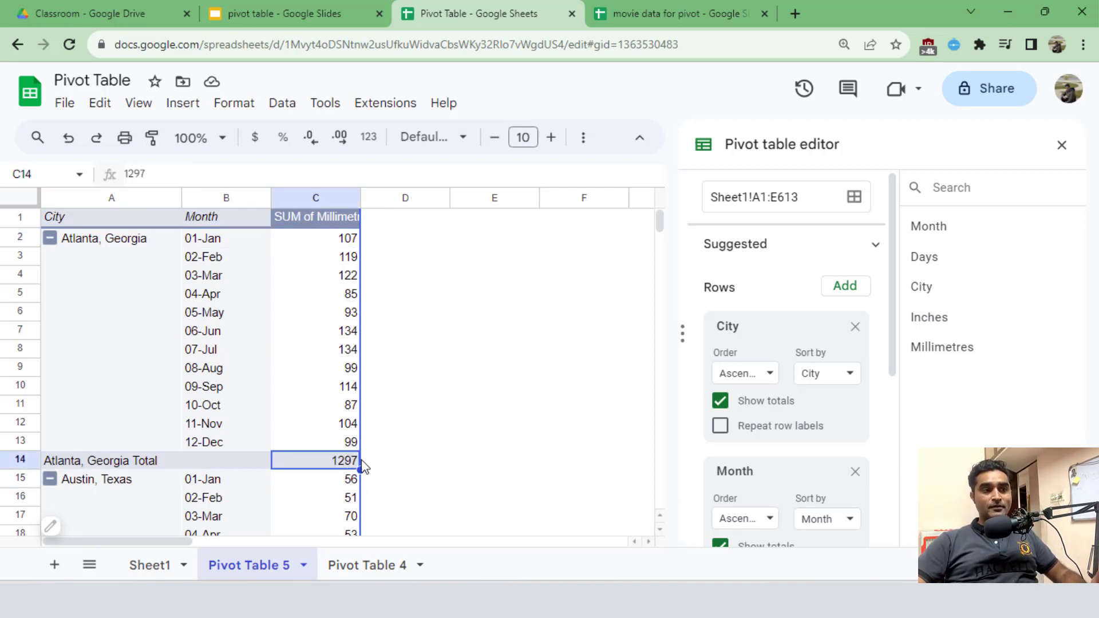
scroll(339, 387, down, 6)
click(335, 334)
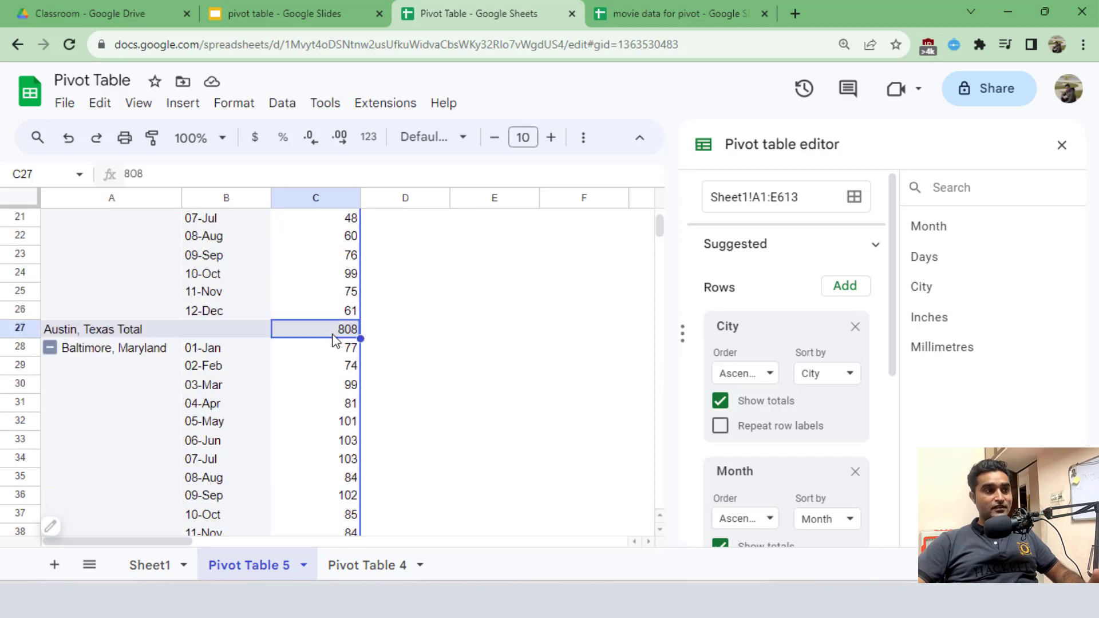
scroll(346, 378, up, 3)
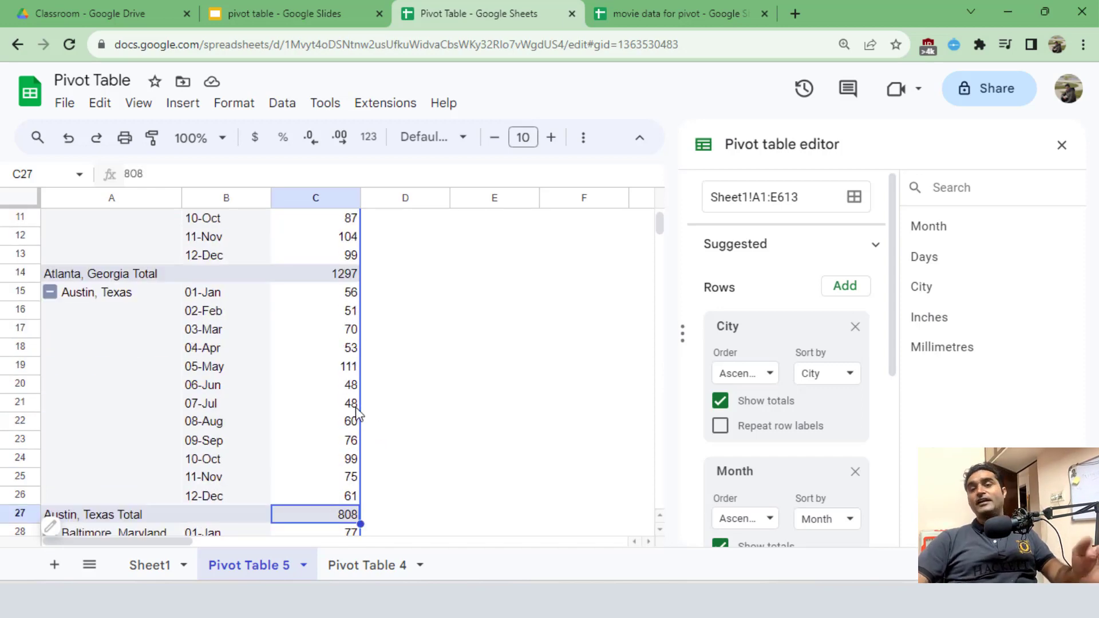
scroll(360, 412, up, 3)
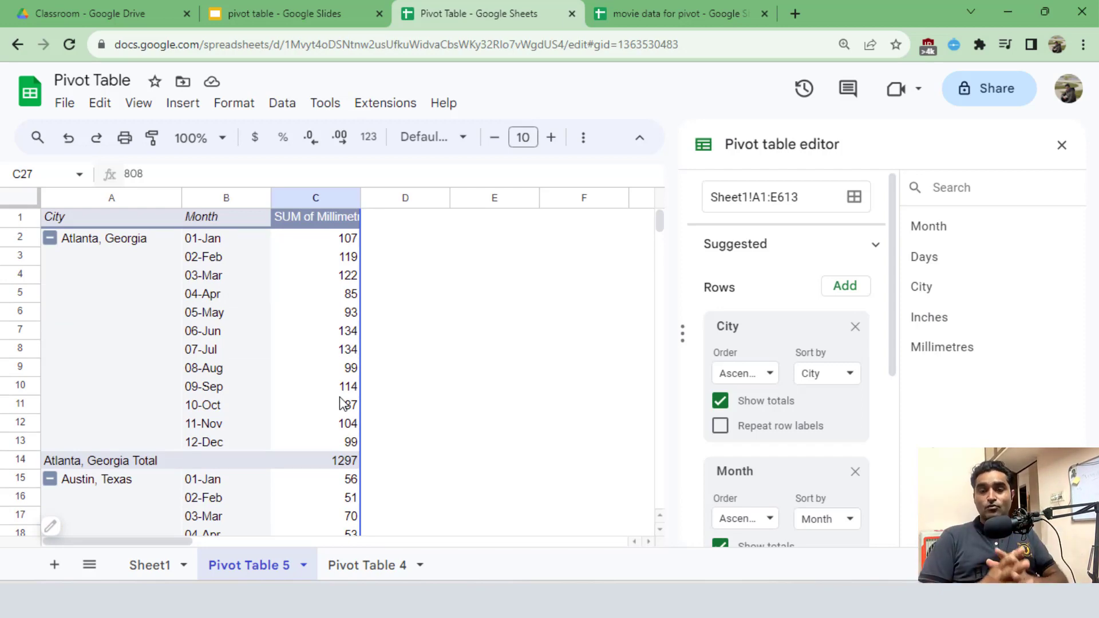
Review the Filter point on the Learning Points slide in Google Slides, and return to the Pivot Table spreadsheet.
click(298, 13)
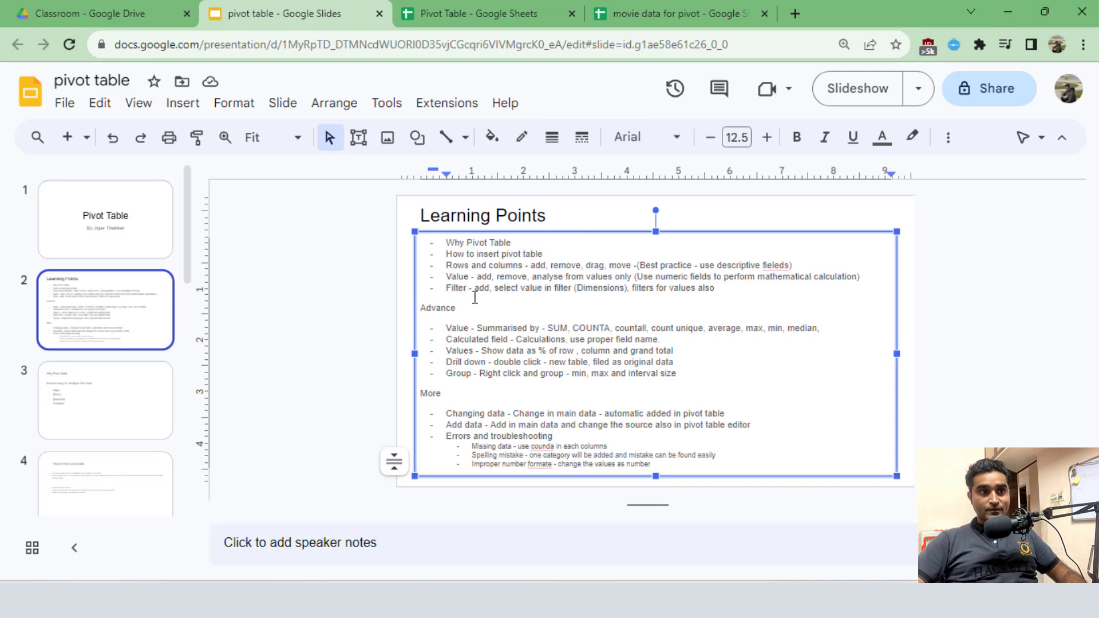
drag(447, 288, 724, 290)
click(469, 12)
Add a City filter to the pivot table and limit it to all cities matching "TEXAS".
scroll(749, 308, down, 5)
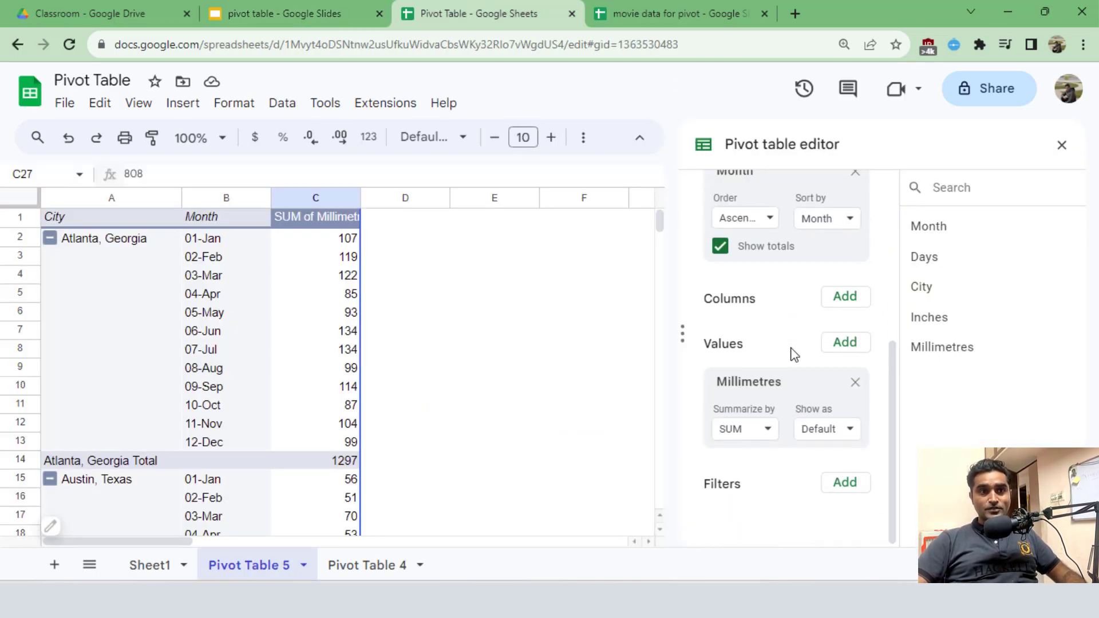
click(845, 482)
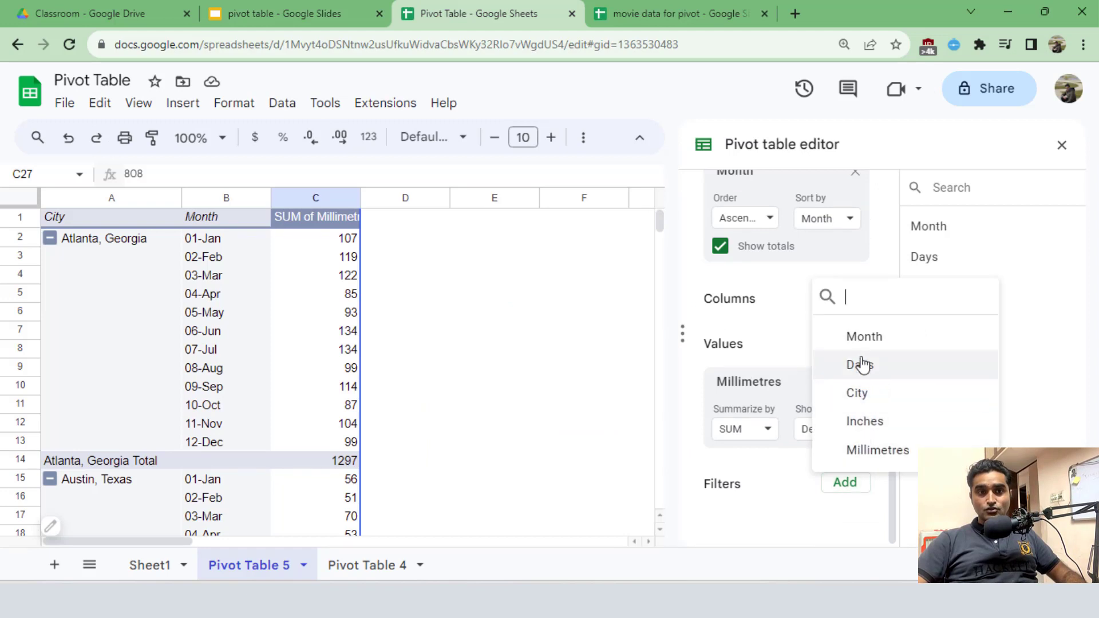
click(866, 394)
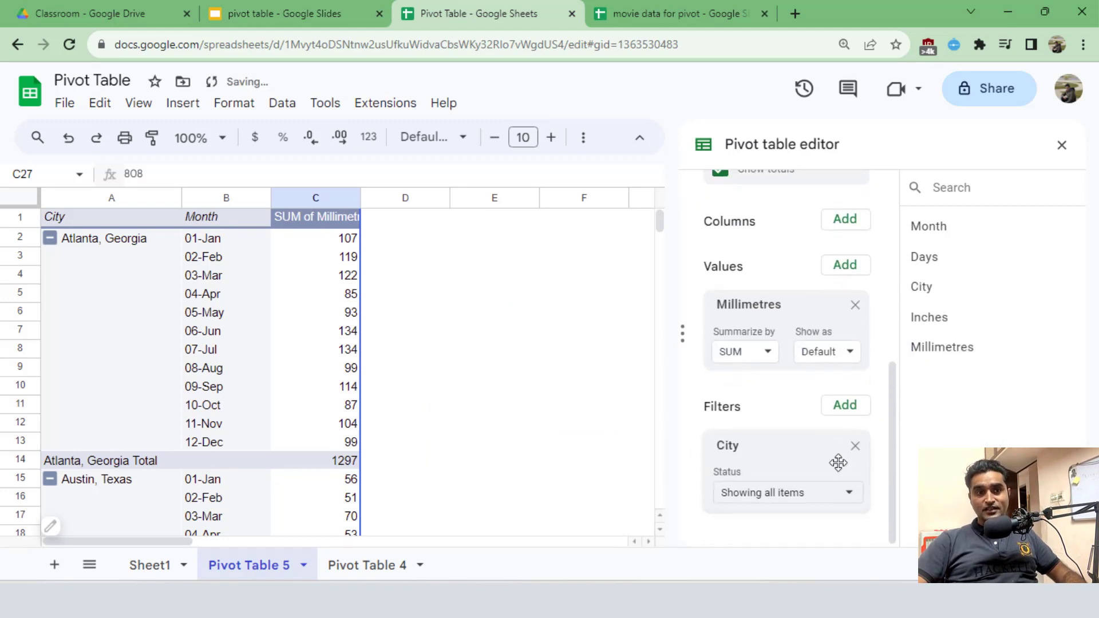
click(830, 496)
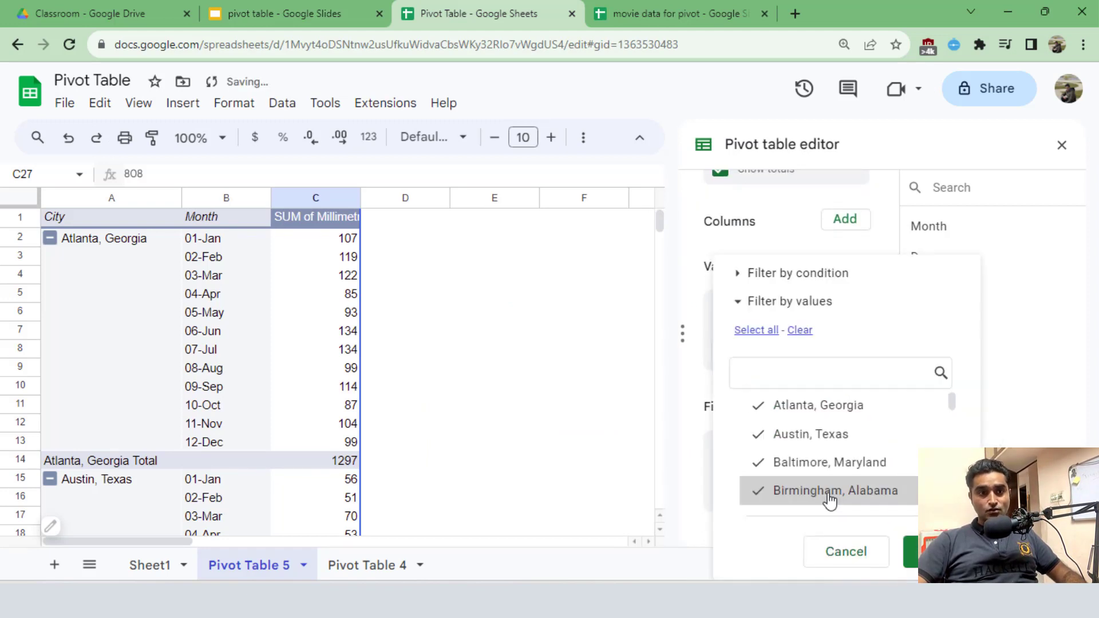
click(800, 331)
text(TEXAS)
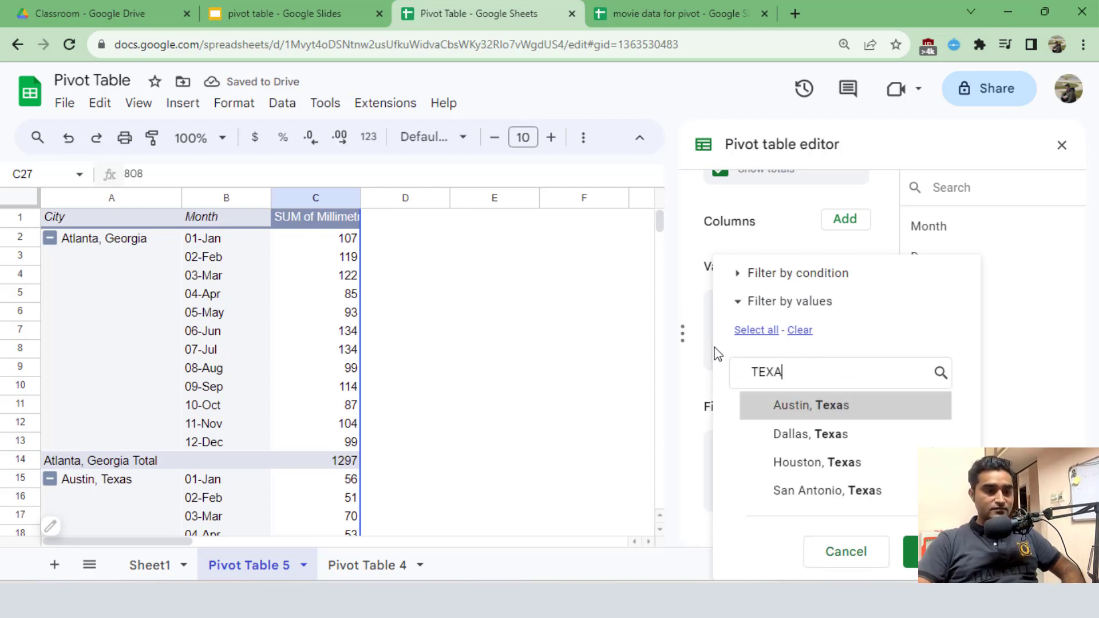
click(763, 332)
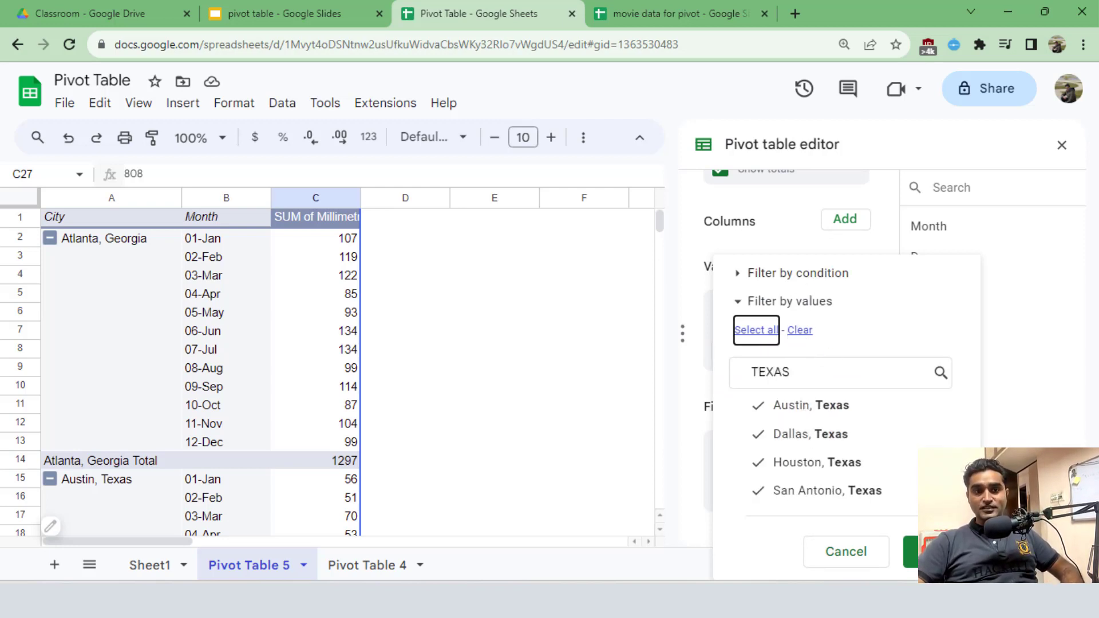
click(911, 544)
Check the filtered Texas groups down to the Grand Total, and remove the City filter.
scroll(196, 319, down, 15)
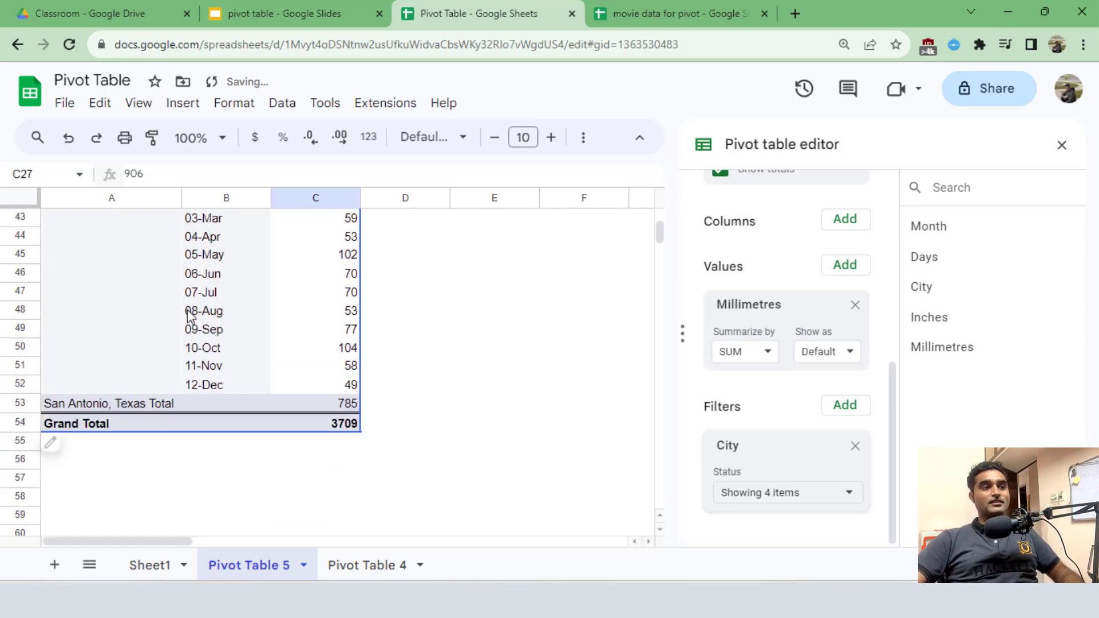
scroll(229, 338, up, 9)
scroll(275, 343, up, 5)
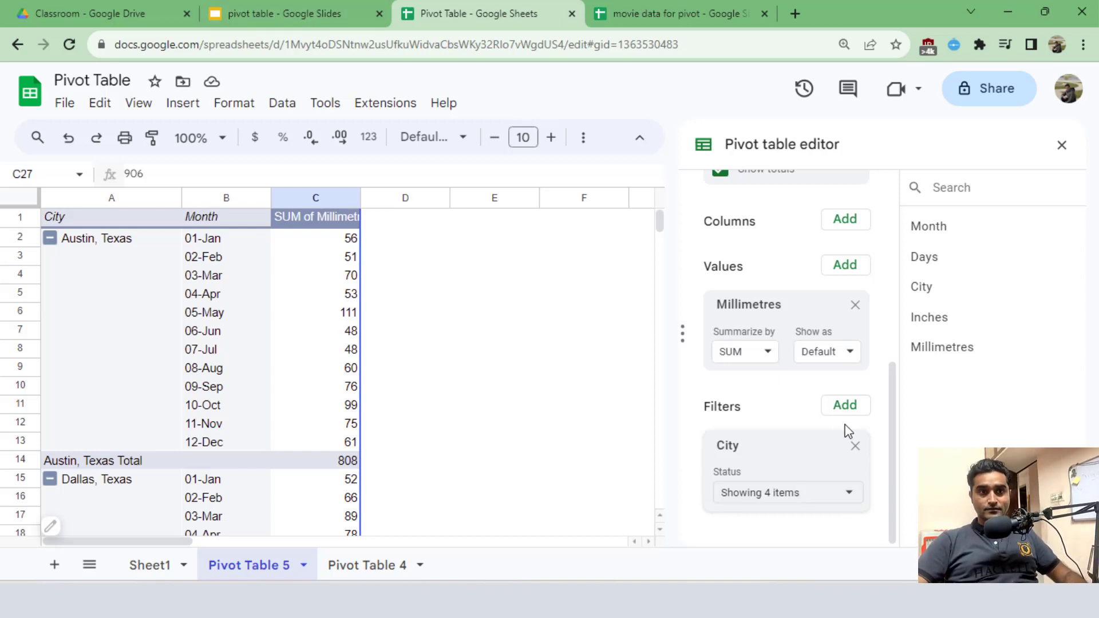
click(855, 446)
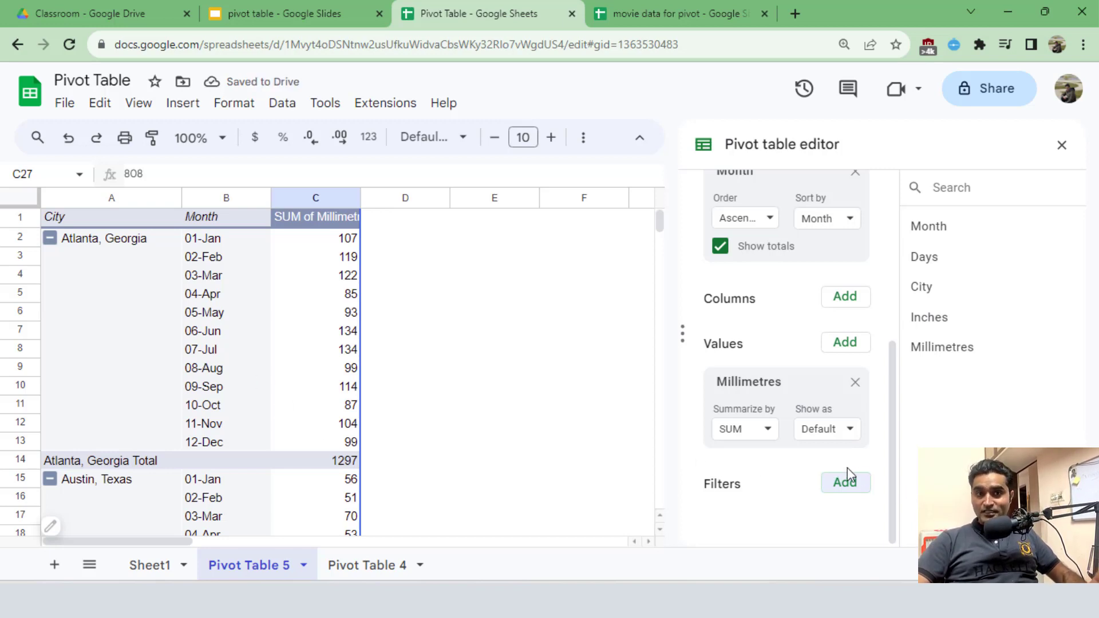
Add a Millimetres filter to the pivot table and limit it to the value 0.
click(845, 483)
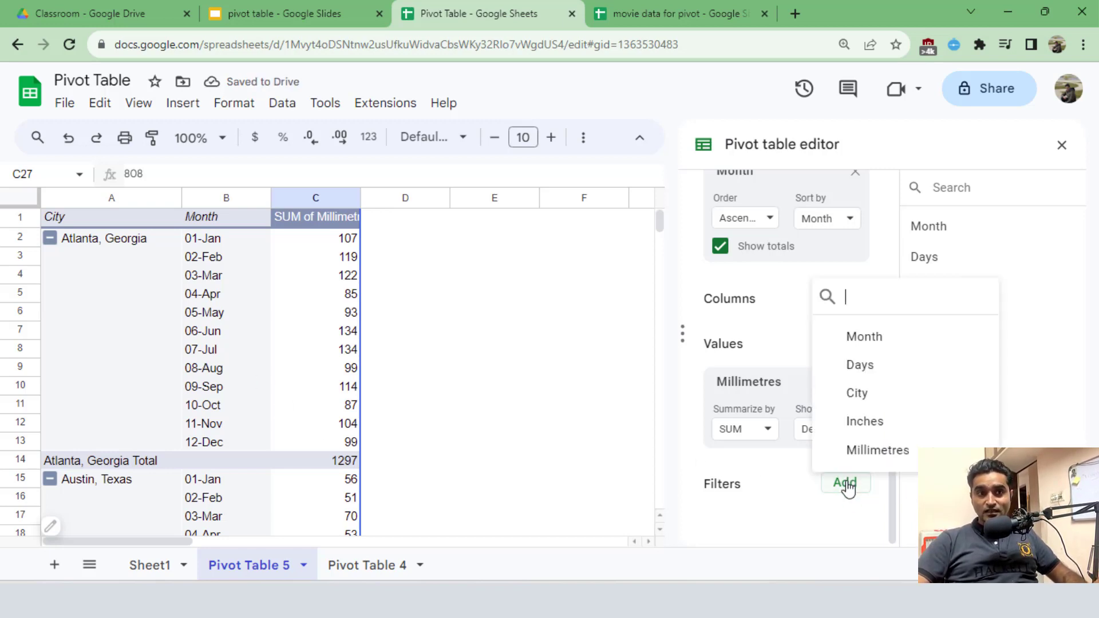
click(874, 451)
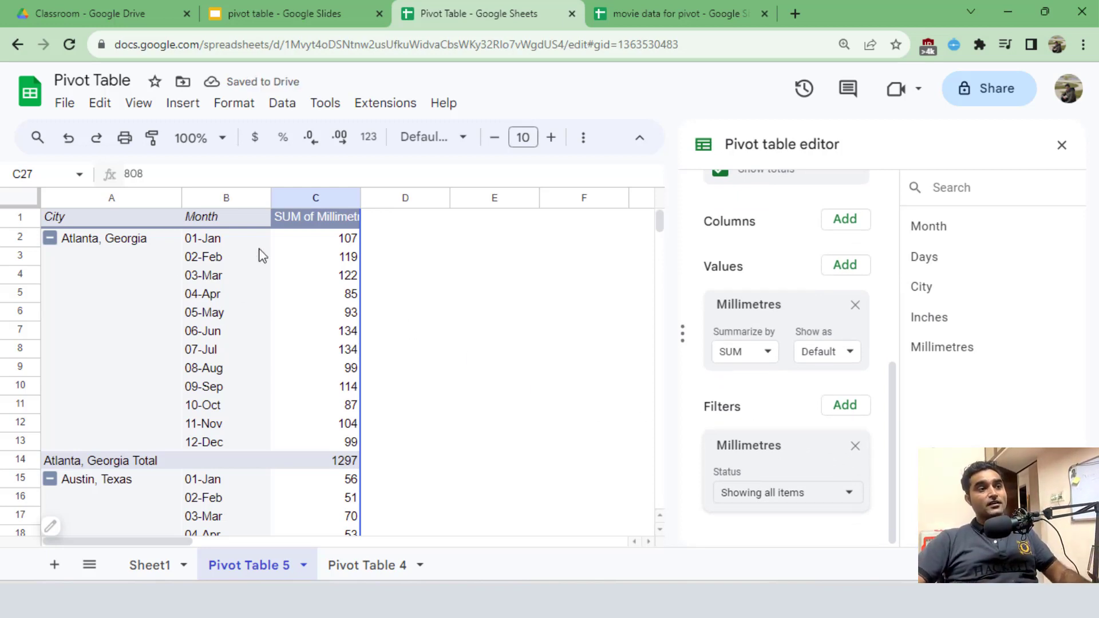
click(841, 494)
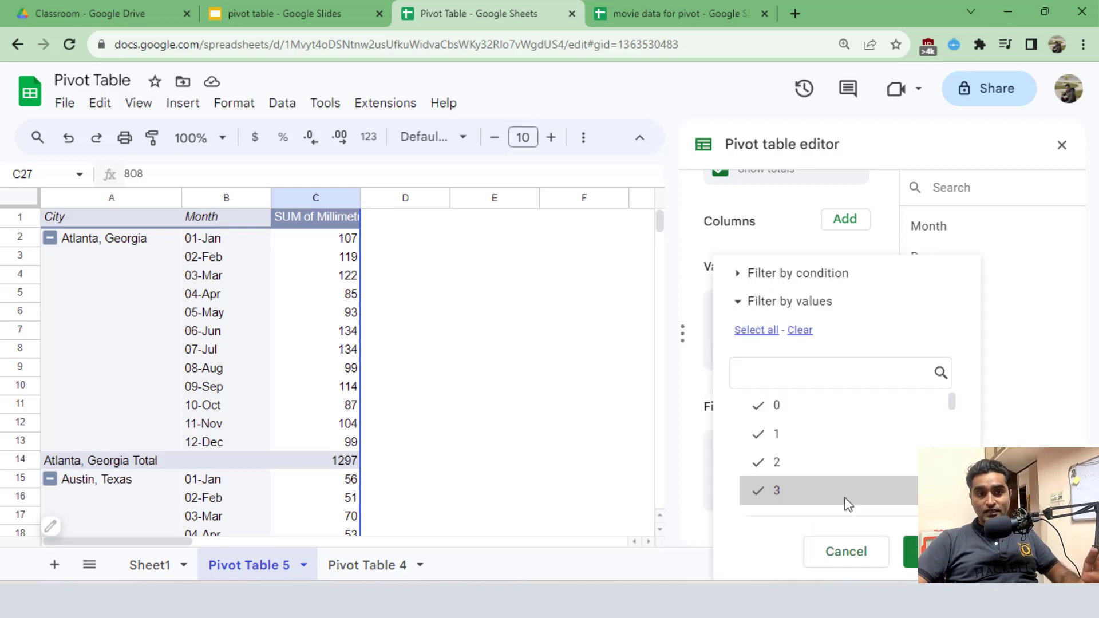
click(800, 330)
click(787, 407)
click(910, 551)
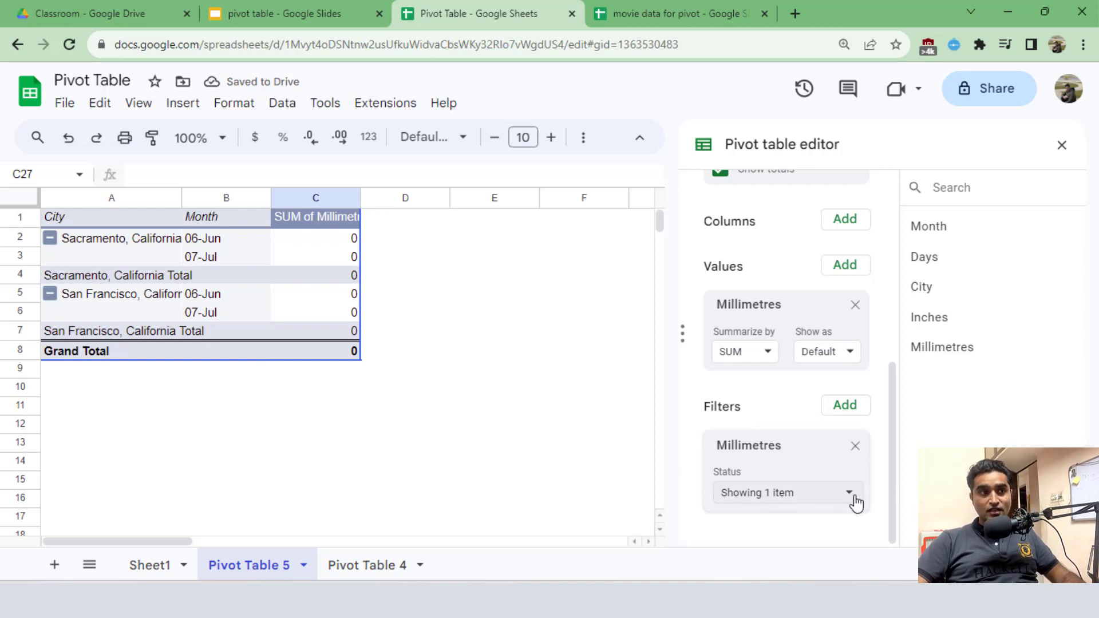
Examine the cities, months and rainfall values in the Sacramento and San Francisco groups of the filtered pivot table.
click(335, 241)
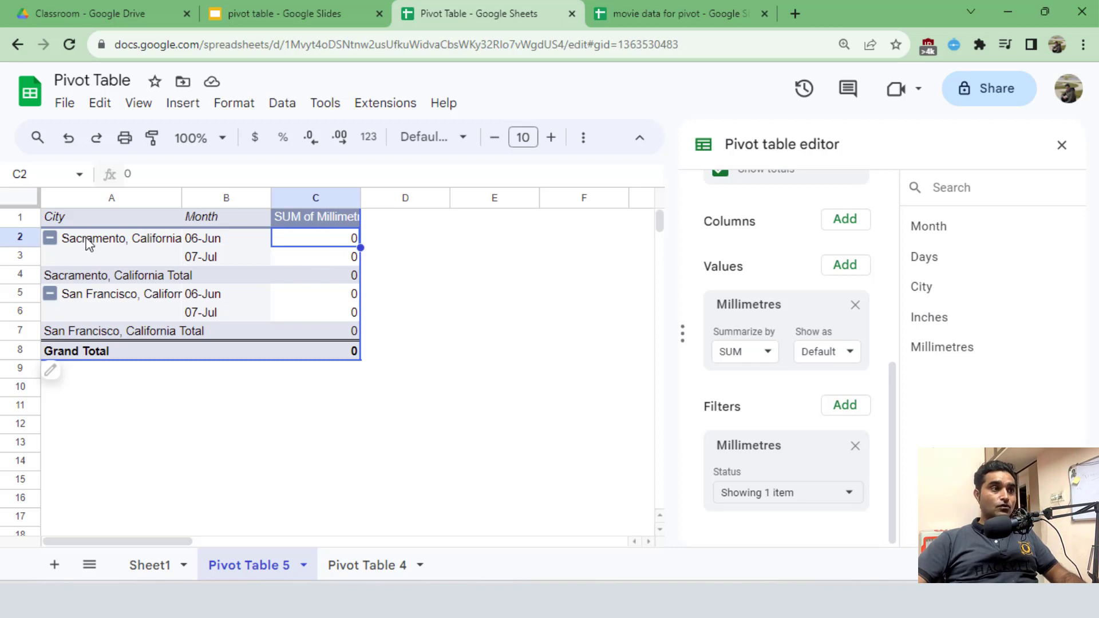
click(134, 242)
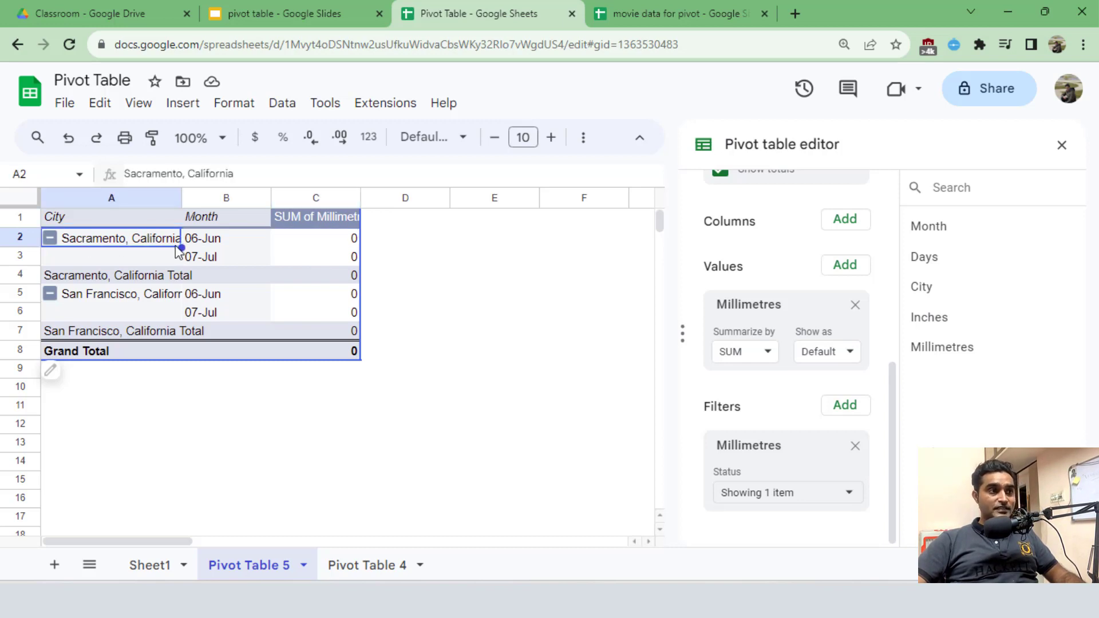
click(324, 242)
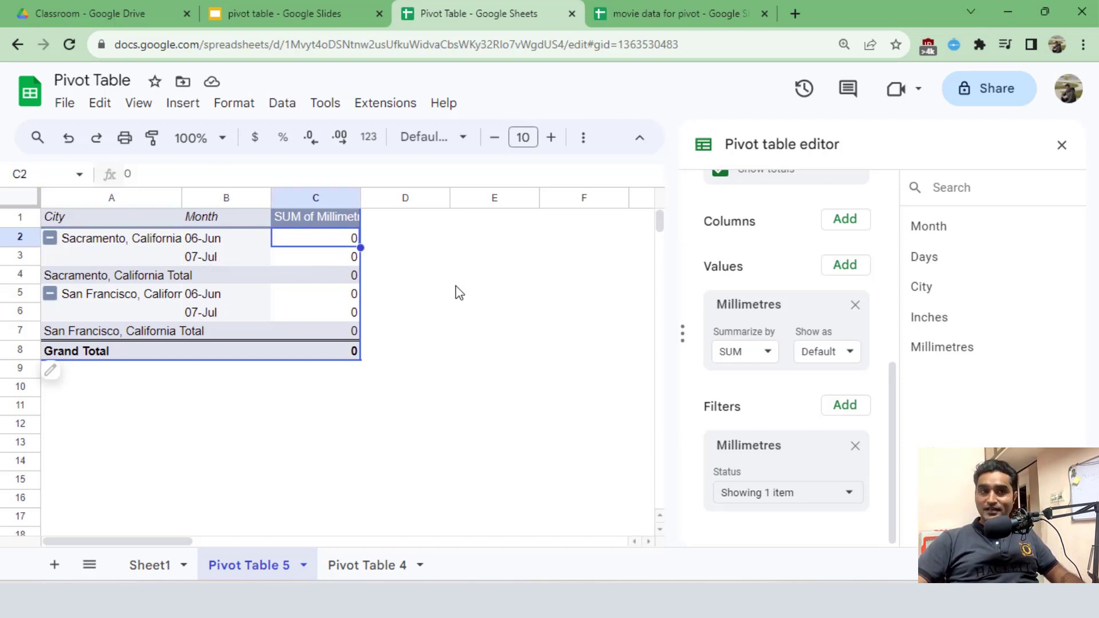
click(99, 297)
click(342, 295)
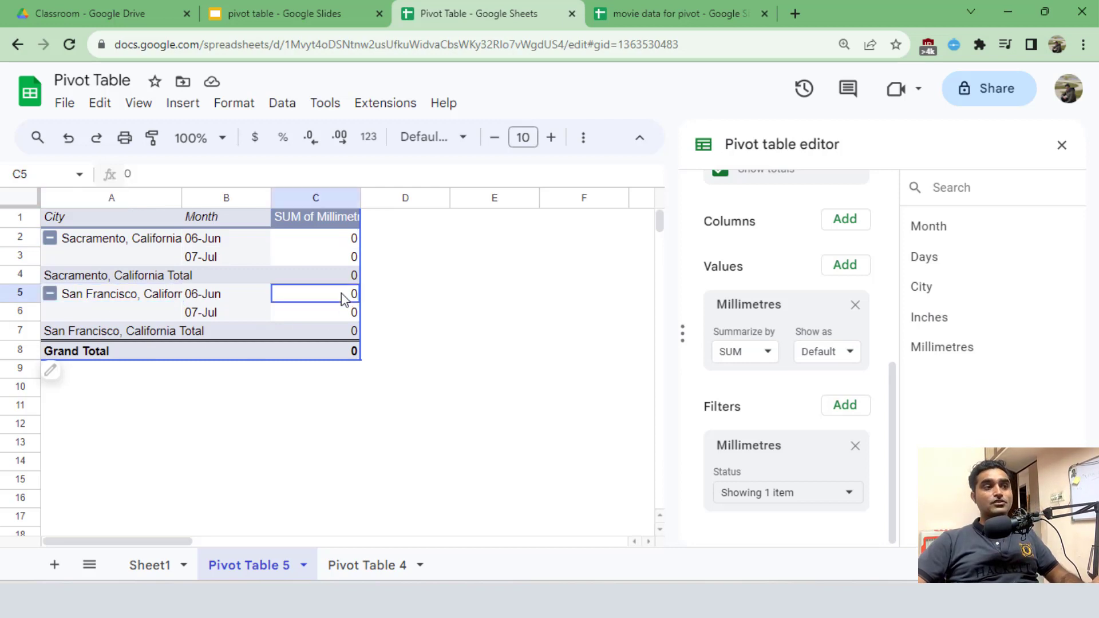
click(336, 316)
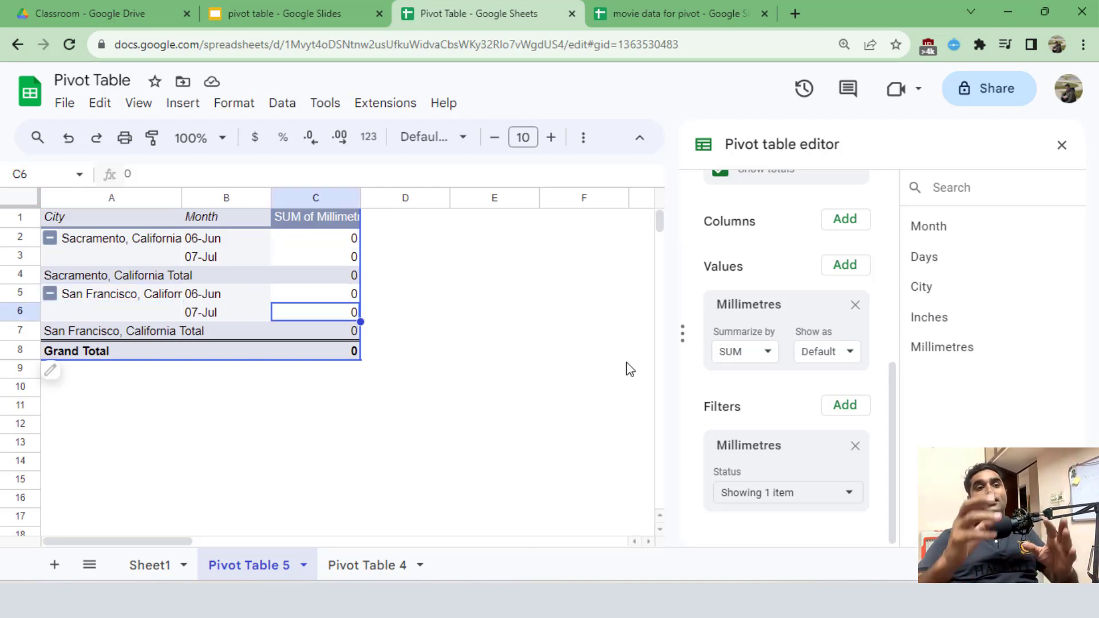
scroll(803, 403, up, 6)
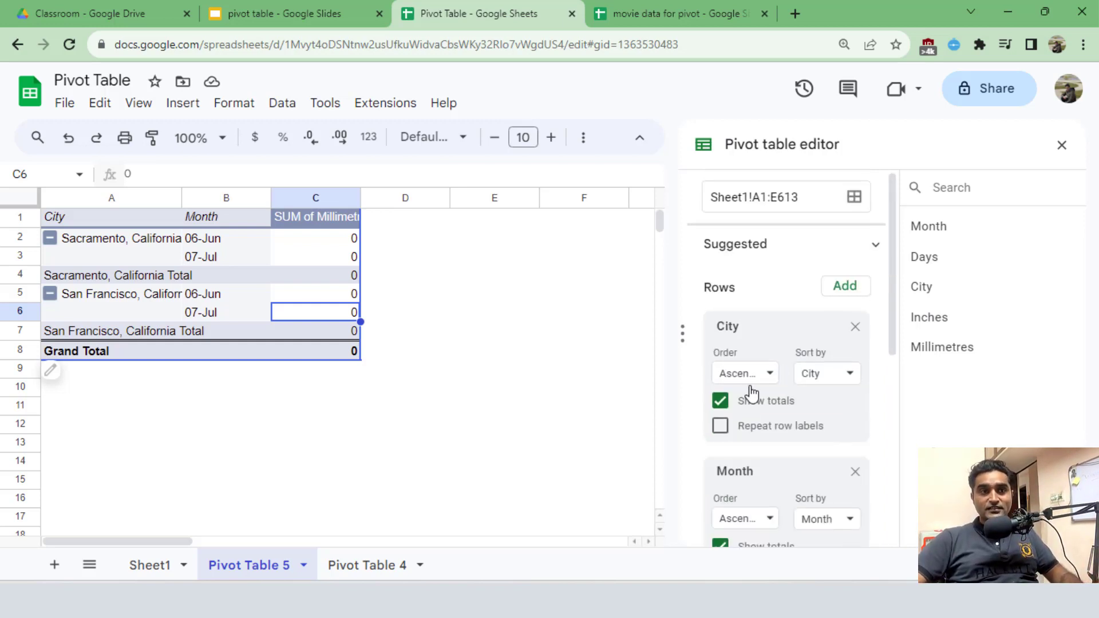